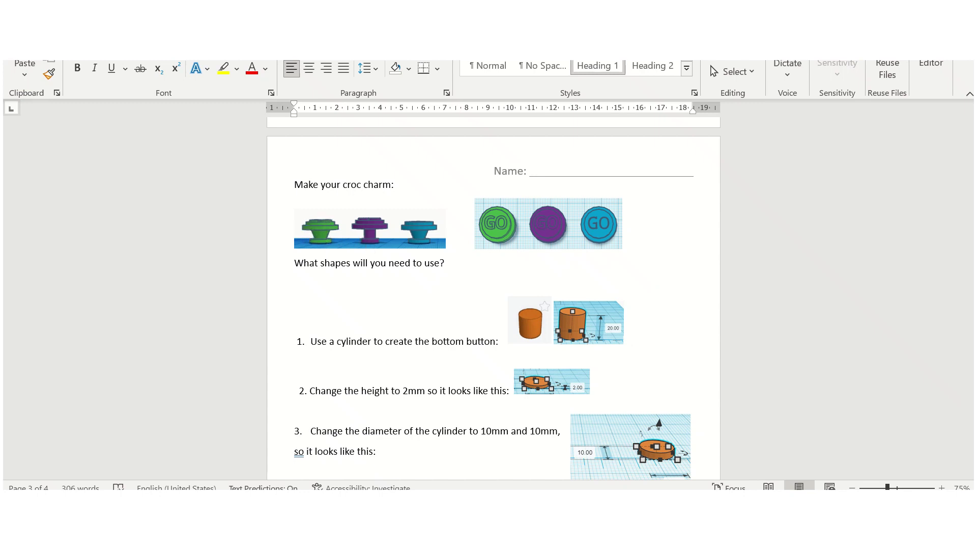
# Switch to Tinkercad, place a solid cylinder on the workplane, and set a ruler just outside its front-left corner.
pyautogui.hotkey('alt', 'Tab')
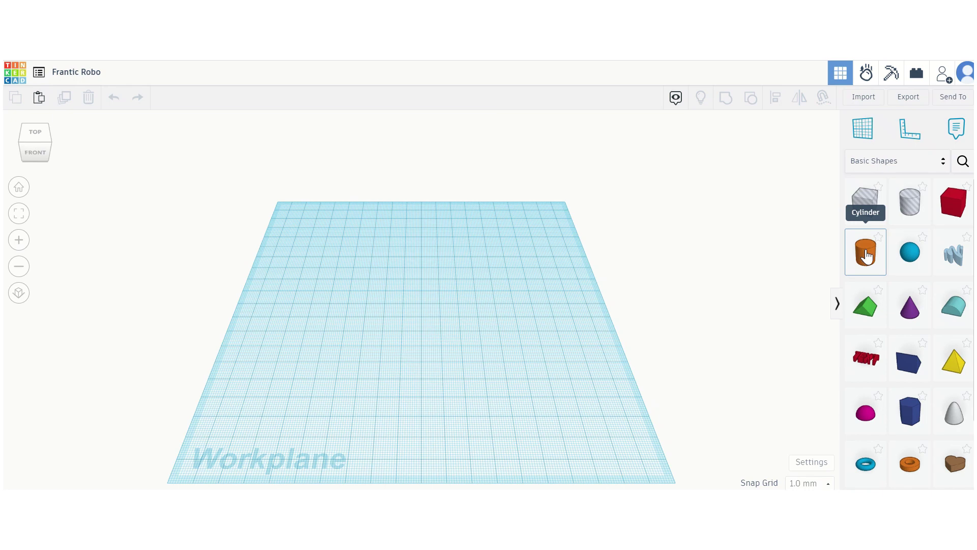
pyautogui.moveTo(869, 257); pyautogui.dragTo(388, 285)
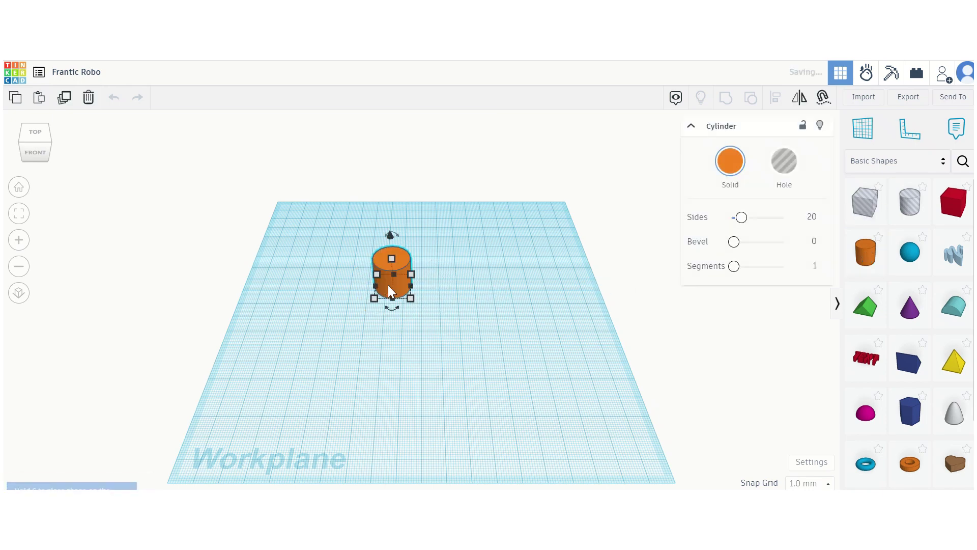
pyautogui.click(902, 133)
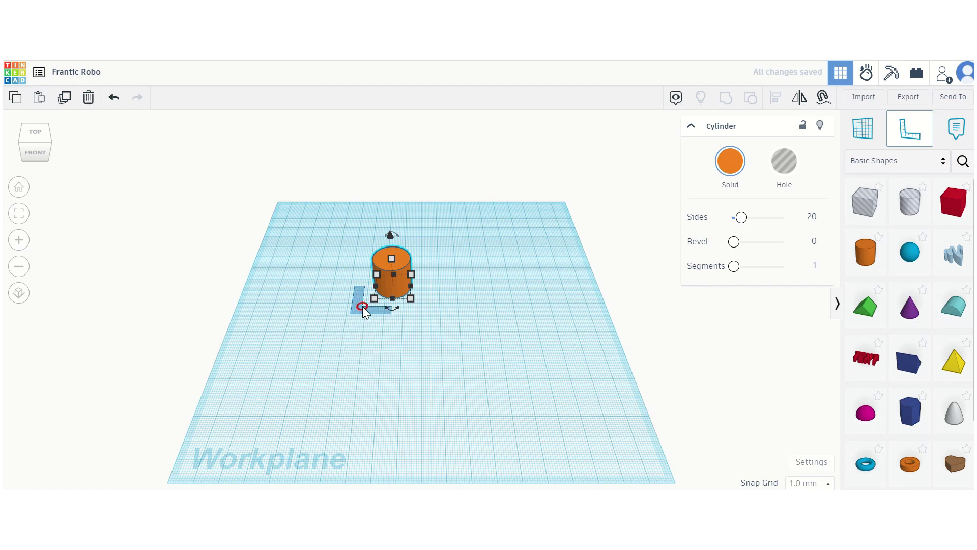
pyautogui.click(362, 306)
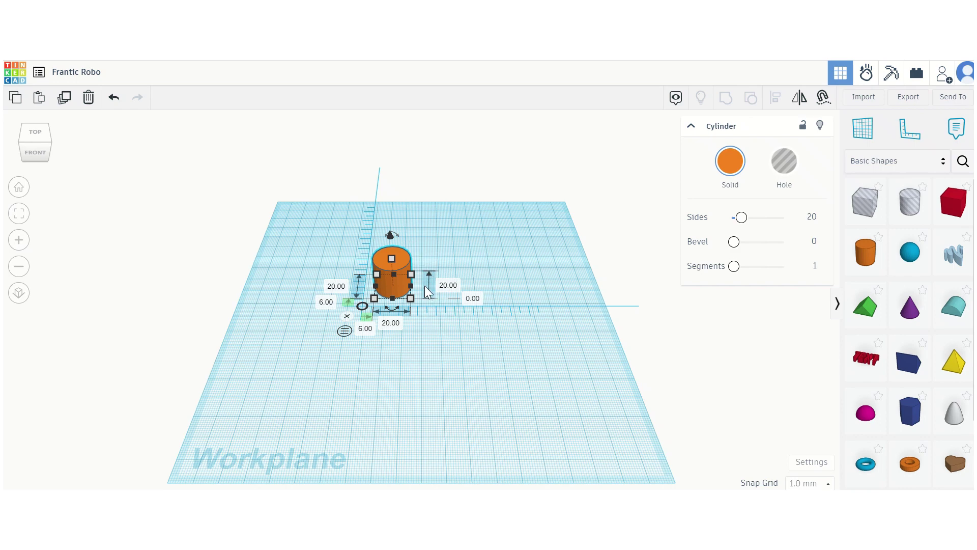
# Align the cylinder with the ruler's origin by setting both of its horizontal offsets to 0.
pyautogui.moveTo(439, 344); pyautogui.dragTo(376, 361, button='right')
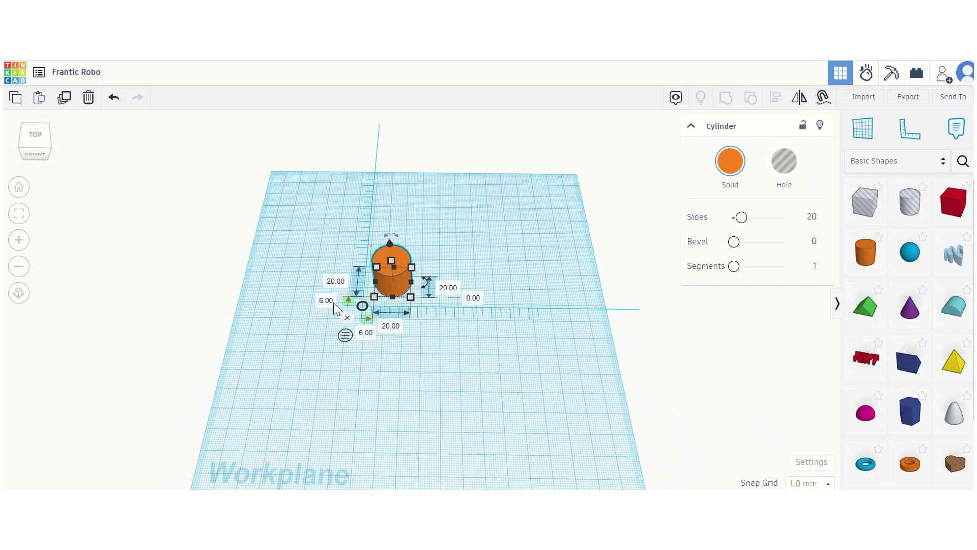
pyautogui.moveTo(396, 281); pyautogui.dragTo(385, 301)
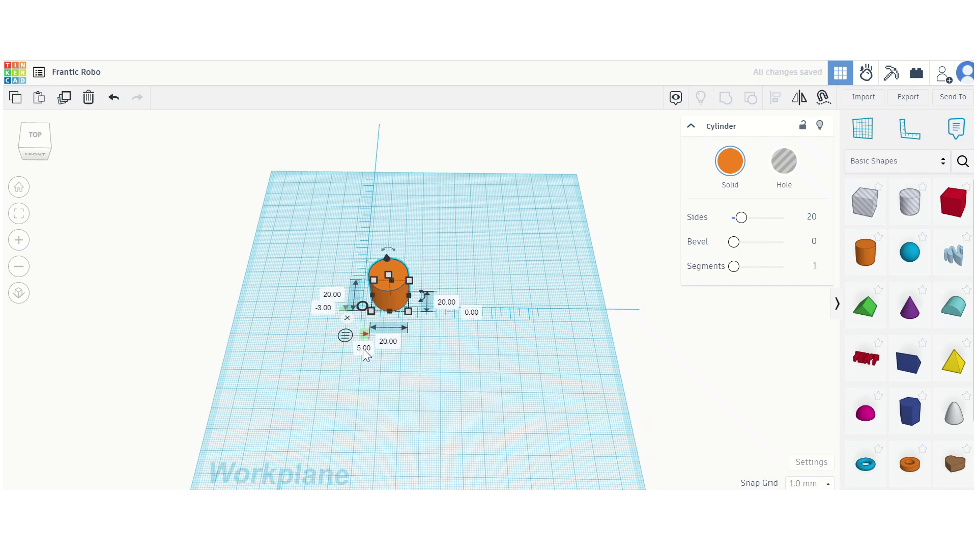
pyautogui.click(364, 351)
pyautogui.write('0')
pyautogui.click(324, 308)
pyautogui.write('0')
pyautogui.press('Return')
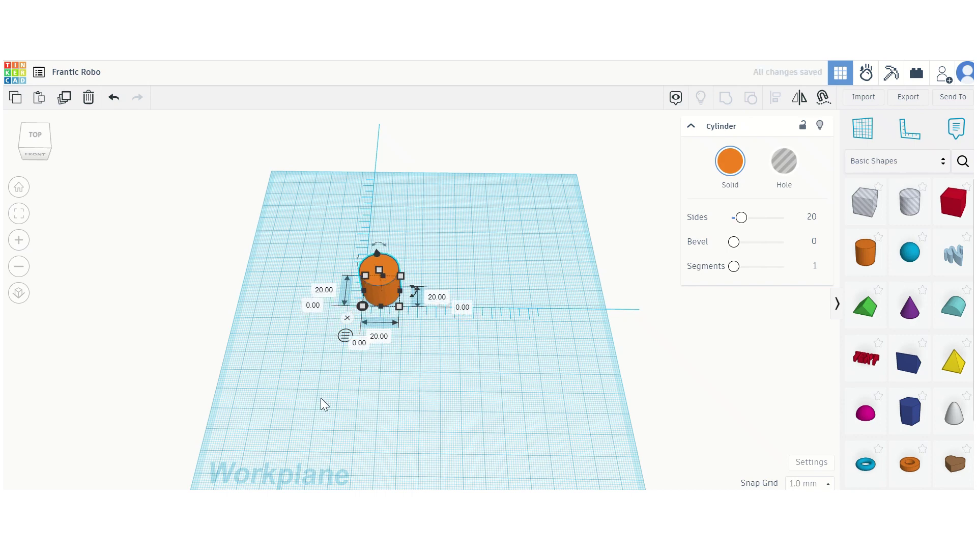
pyautogui.click(316, 398)
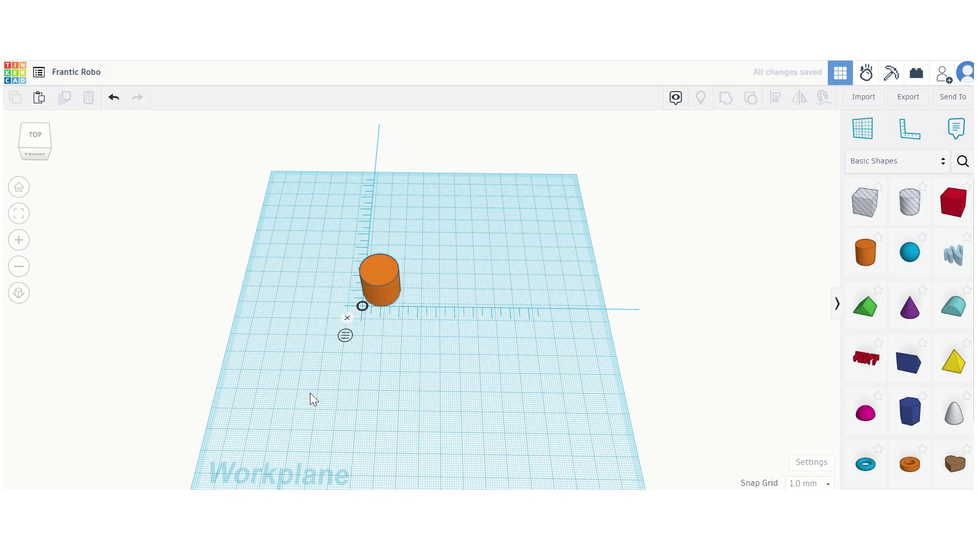
# Set the cylinder's width and length to 12 mm each.
pyautogui.click(377, 288)
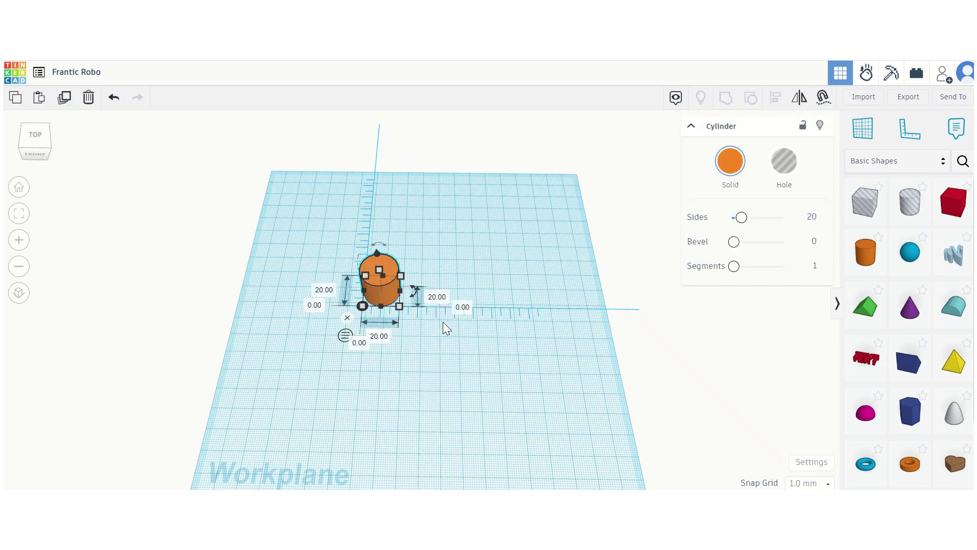
pyautogui.click(382, 337)
pyautogui.write('12')
pyautogui.press('Return')
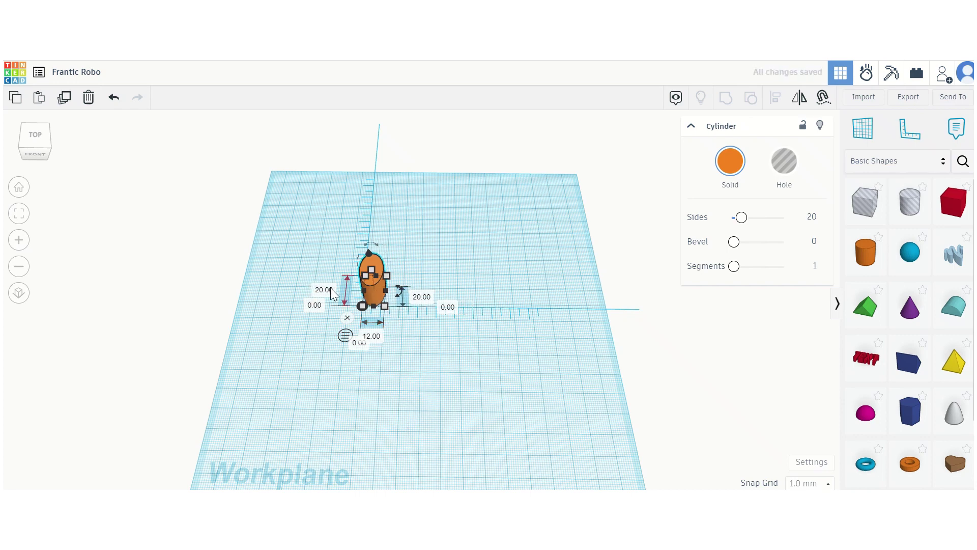
pyautogui.click(423, 380)
pyautogui.click(373, 298)
pyautogui.click(326, 290)
pyautogui.write('12')
pyautogui.press('Return')
# Set the 12 mm wide cylinder's height to 2 mm.
pyautogui.moveTo(445, 360); pyautogui.dragTo(410, 296, button='right')
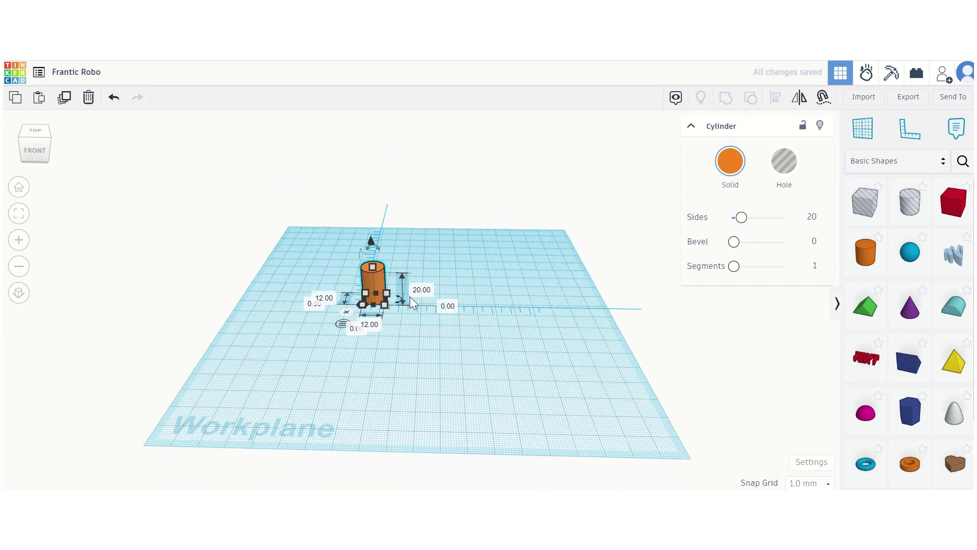
pyautogui.write('4')
pyautogui.press('Return')
pyautogui.click(430, 360)
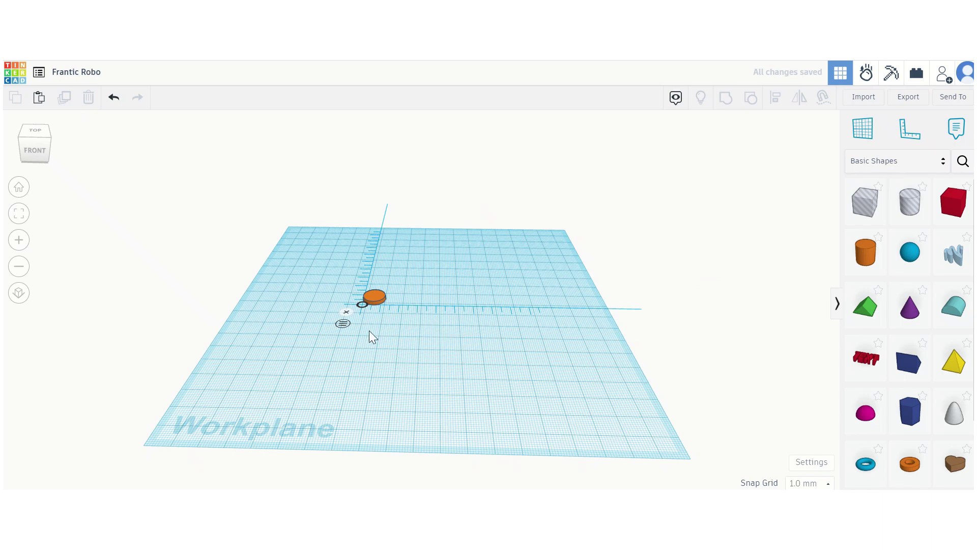
pyautogui.moveTo(390, 351); pyautogui.dragTo(414, 343, button='right')
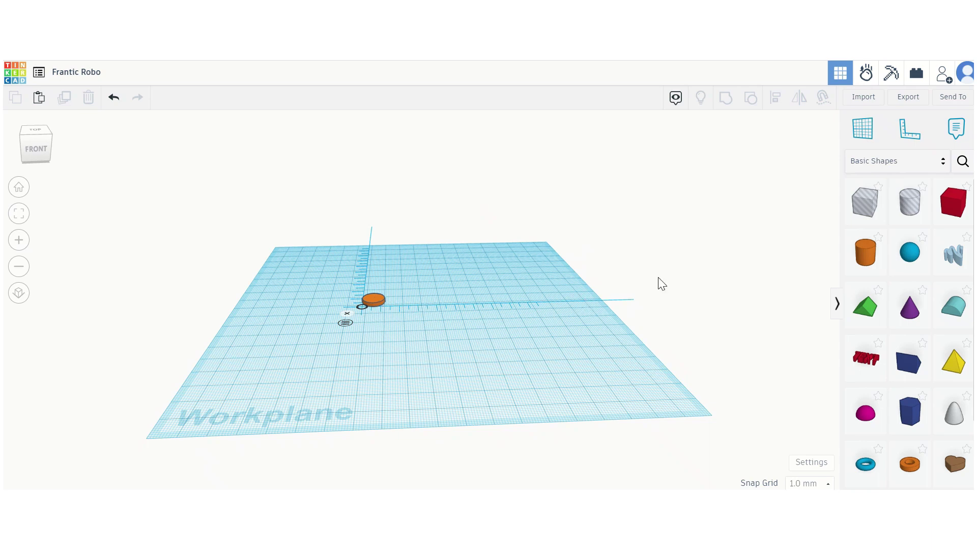
# Place a second cylinder on the workplane well away from the flat disc and set its height to 6 mm.
pyautogui.click(866, 254)
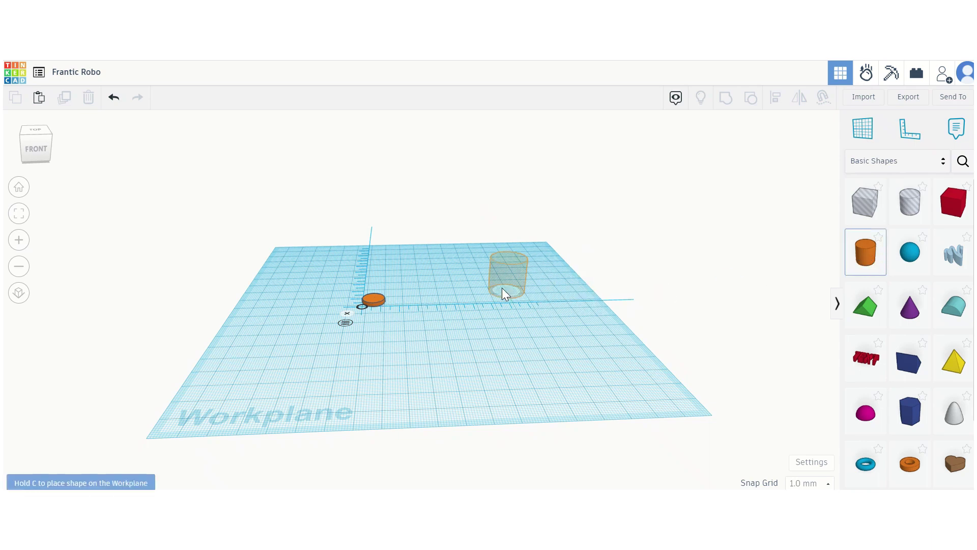
pyautogui.click(498, 291)
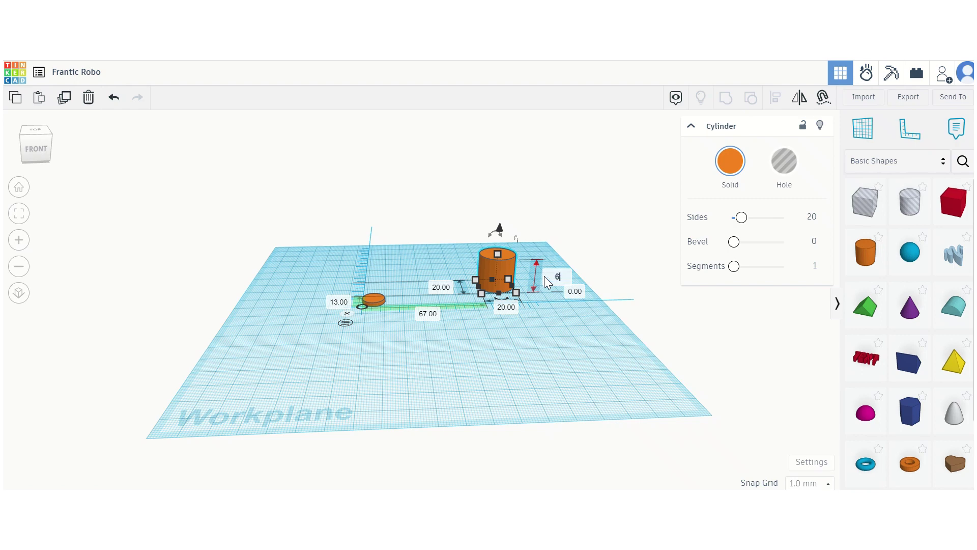
pyautogui.write('6')
pyautogui.press('Return')
# Set the second cylinder's width and length to 6 mm each.
pyautogui.click(506, 307)
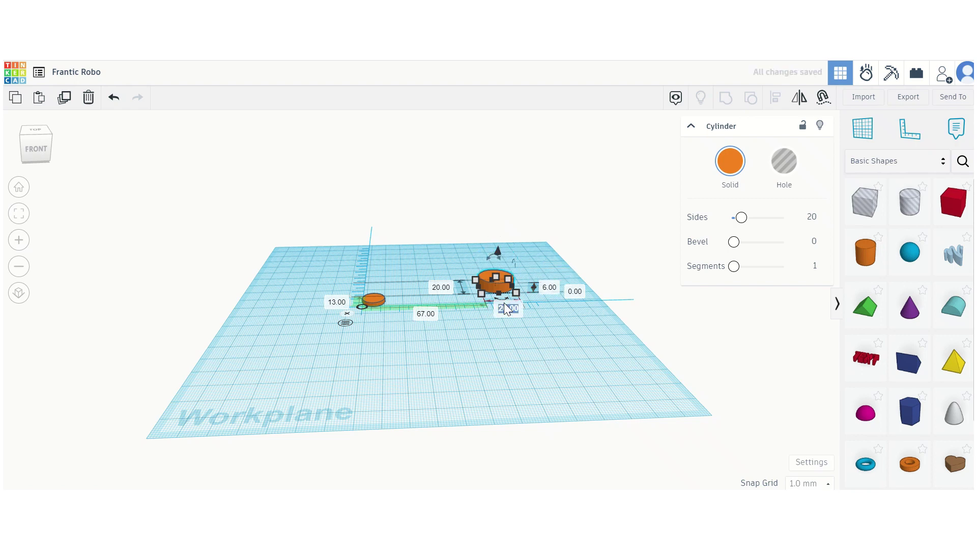
pyautogui.write('6')
pyautogui.press('Return')
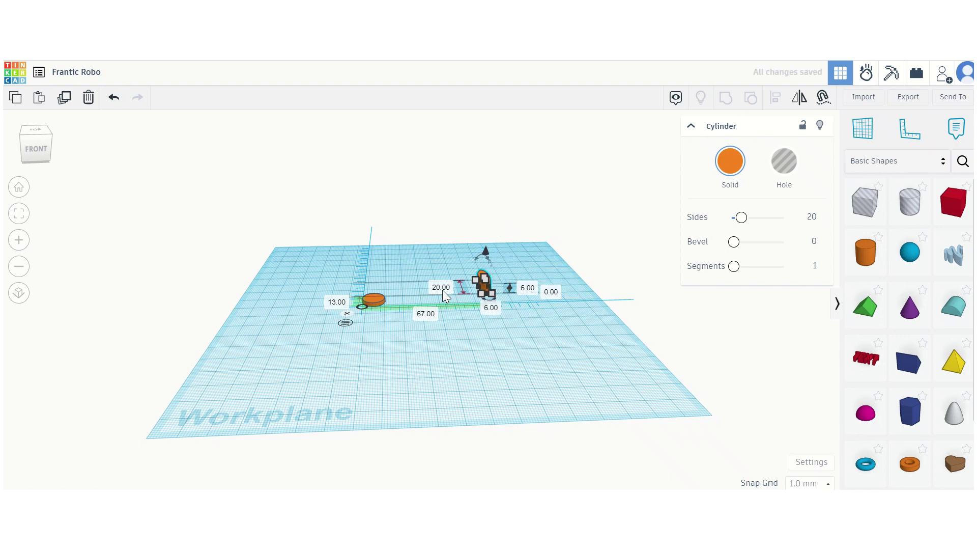
pyautogui.write('6')
pyautogui.press('Return')
pyautogui.click(503, 354)
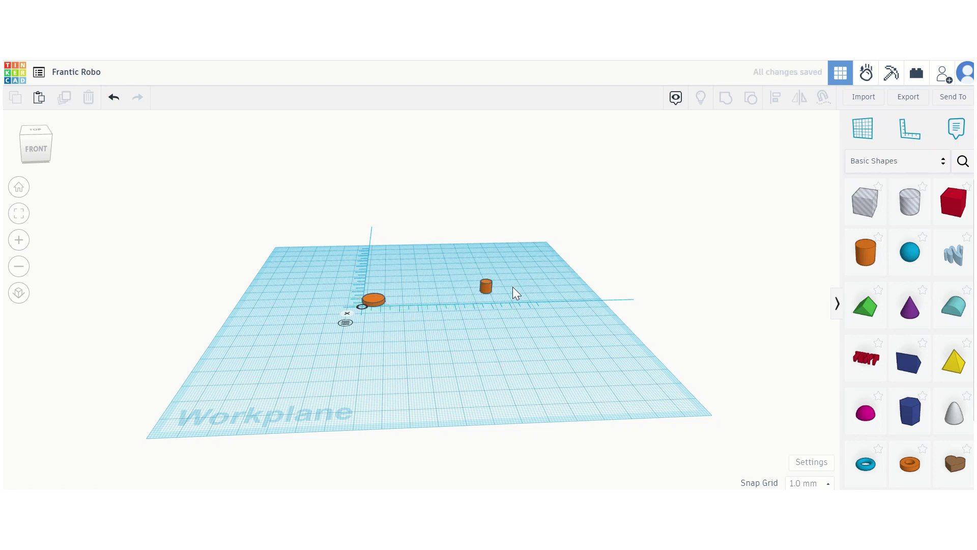
pyautogui.moveTo(512, 286); pyautogui.dragTo(493, 391, button='right')
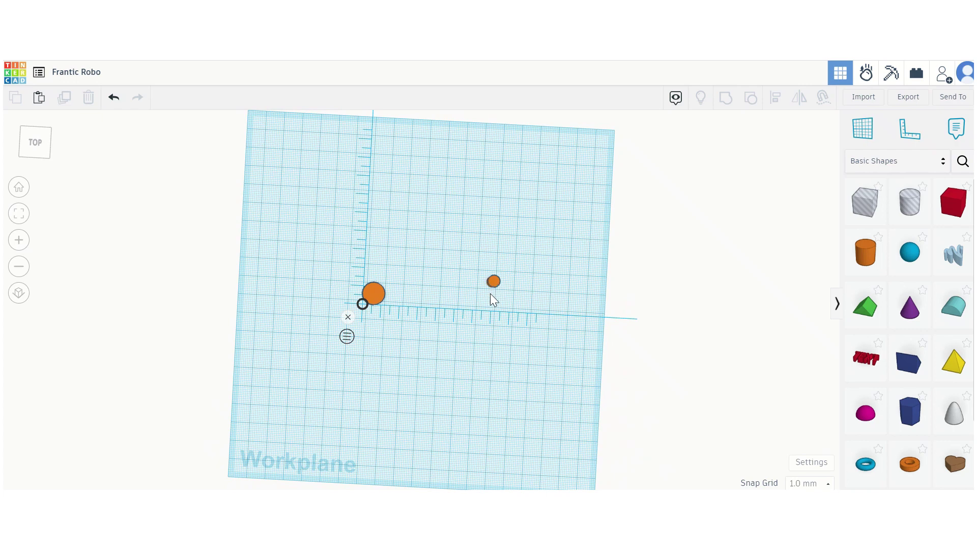
pyautogui.moveTo(513, 292)
pyautogui.mouseDown(button='right')
pyautogui.moveTo(506, 273)
pyautogui.moveTo(497, 284)
pyautogui.mouseUp(button='right')
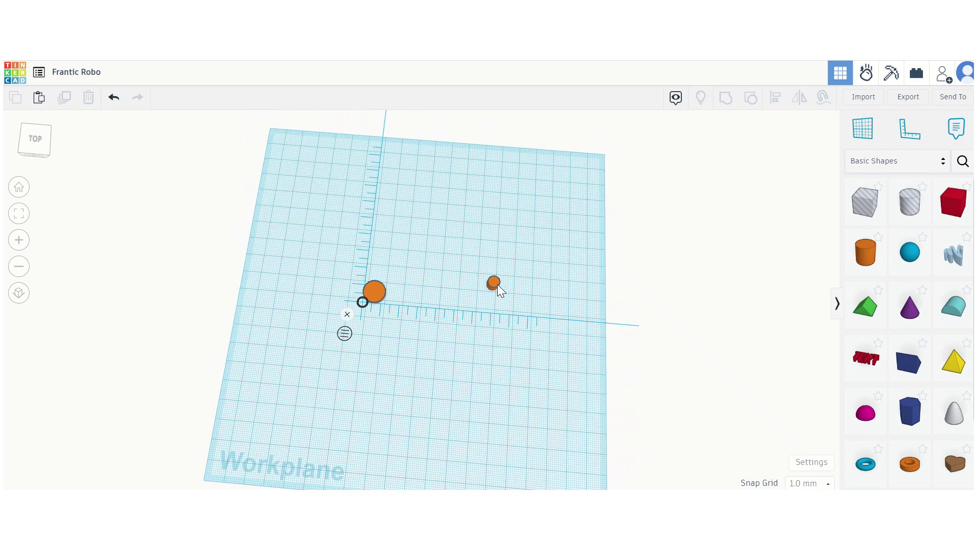
pyautogui.click(493, 283)
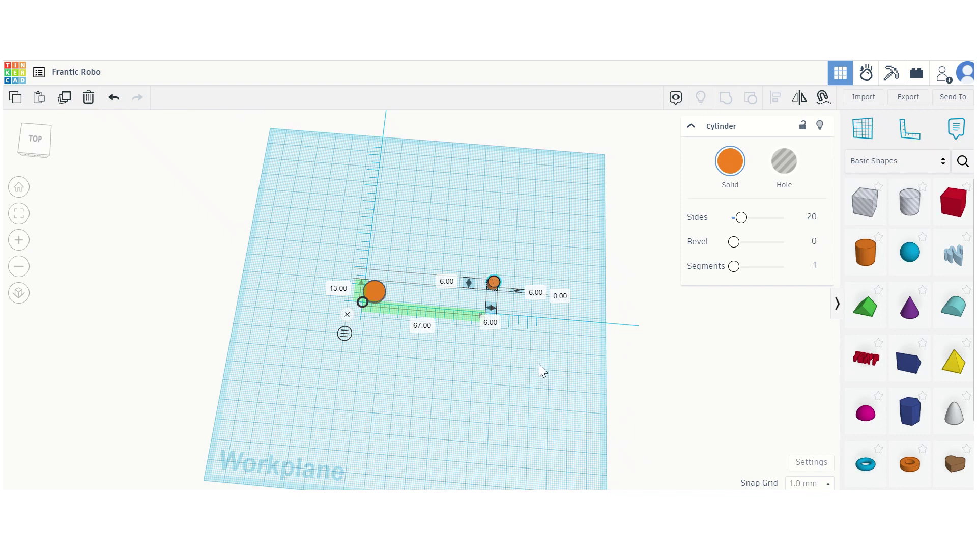
pyautogui.moveTo(539, 364); pyautogui.dragTo(534, 301, button='right')
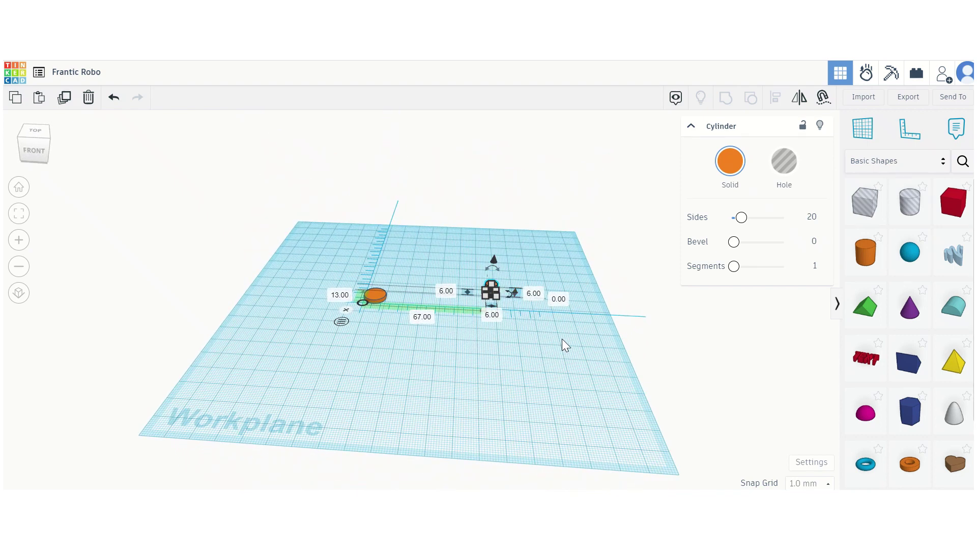
pyautogui.click(521, 369)
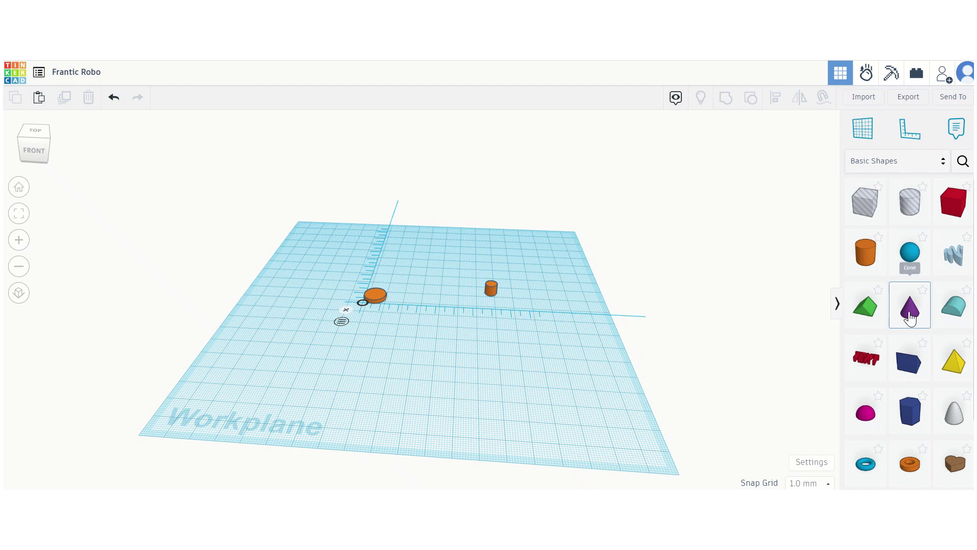
# Place a cone on the workplane in front of the two cylinders and set its top radius to 3.
pyautogui.moveTo(912, 312); pyautogui.dragTo(437, 354)
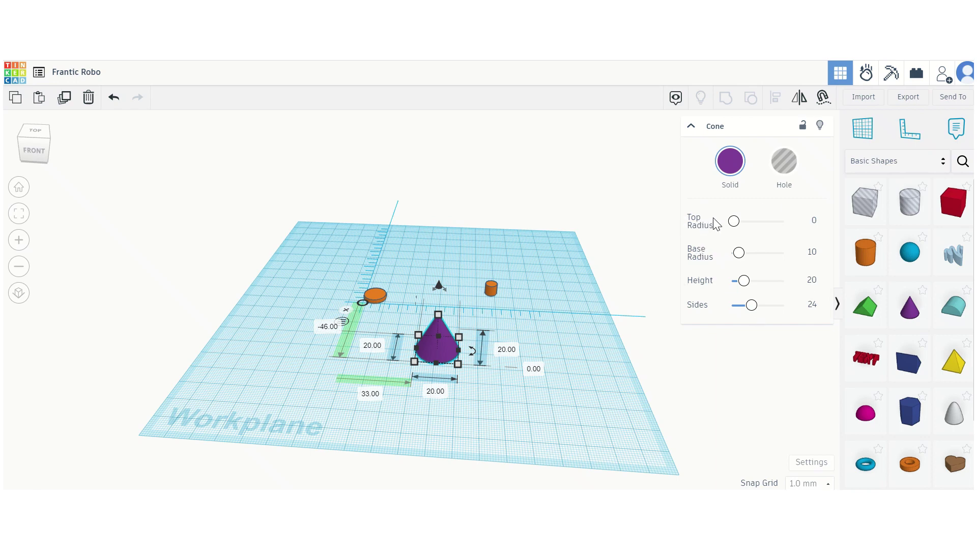
pyautogui.click(814, 222)
pyautogui.write('3')
pyautogui.click(554, 261)
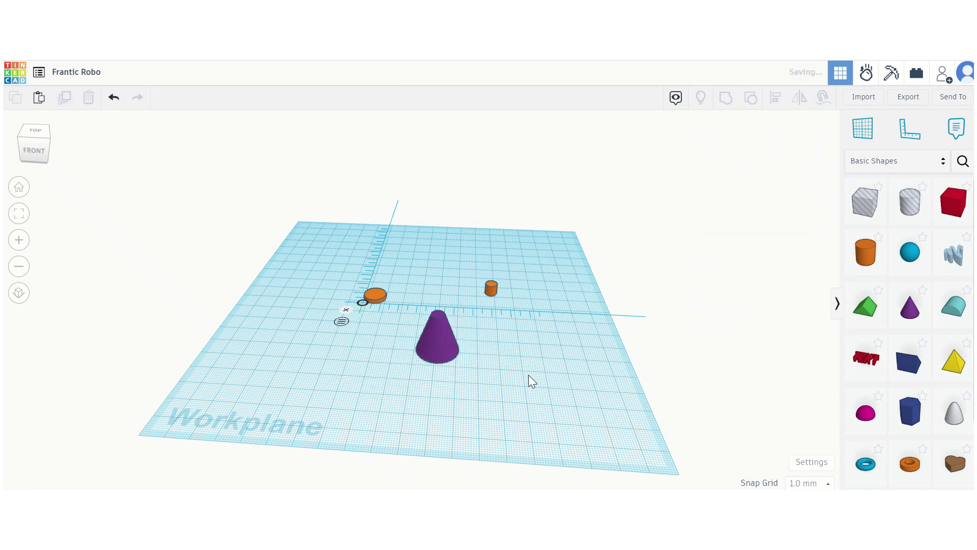
# Change the cone's solid colour to the light turquoise preset.
pyautogui.click(445, 336)
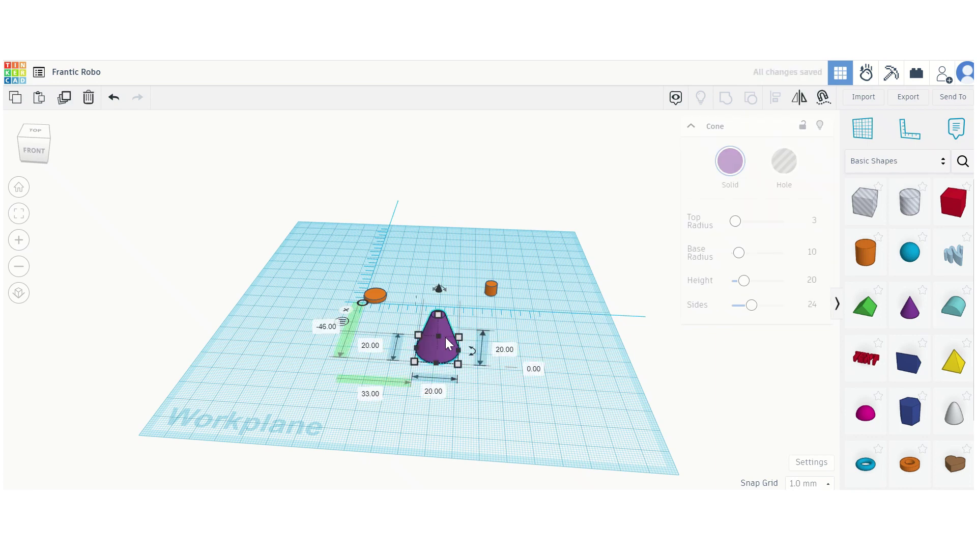
pyautogui.click(729, 161)
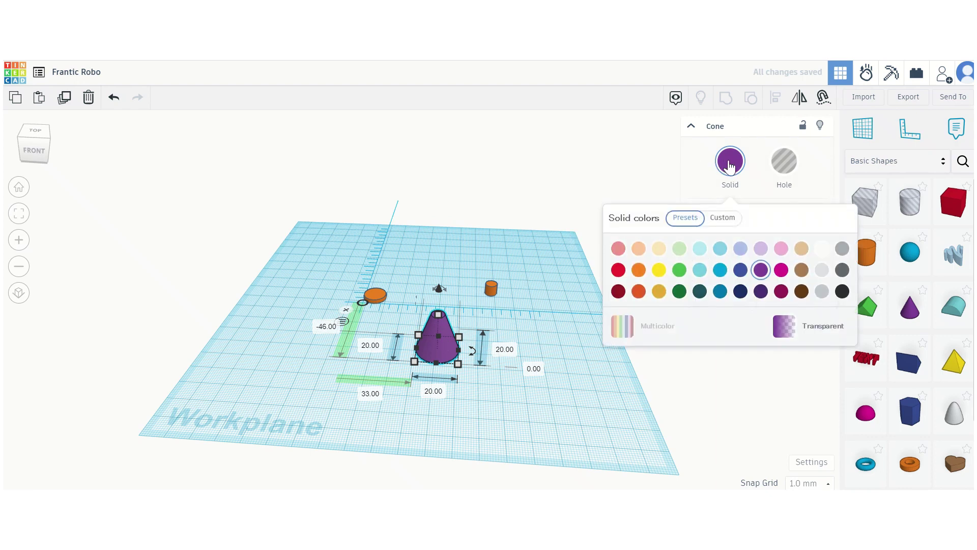
pyautogui.click(700, 249)
pyautogui.click(591, 420)
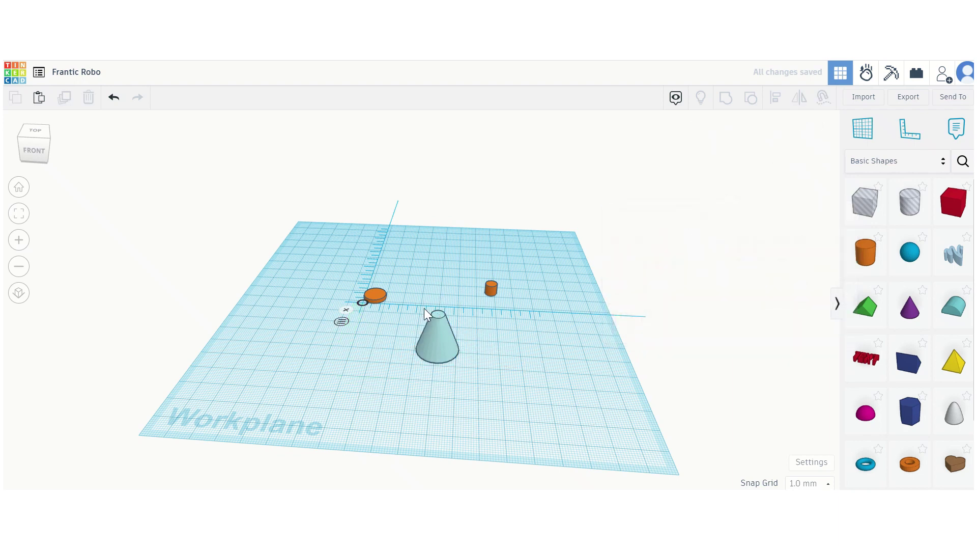
# Set the cone's width and length to 8 mm each.
pyautogui.click(437, 356)
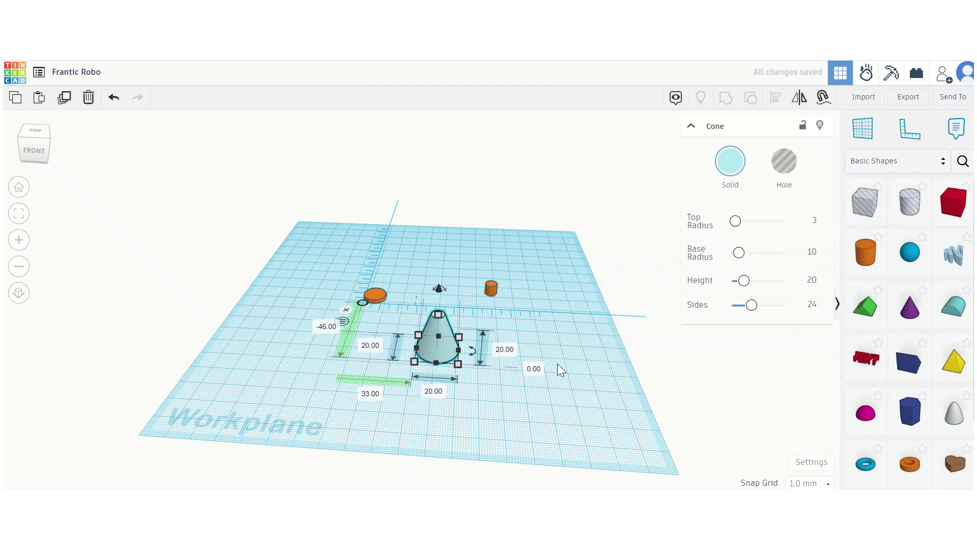
pyautogui.moveTo(558, 363); pyautogui.dragTo(587, 347, button='right')
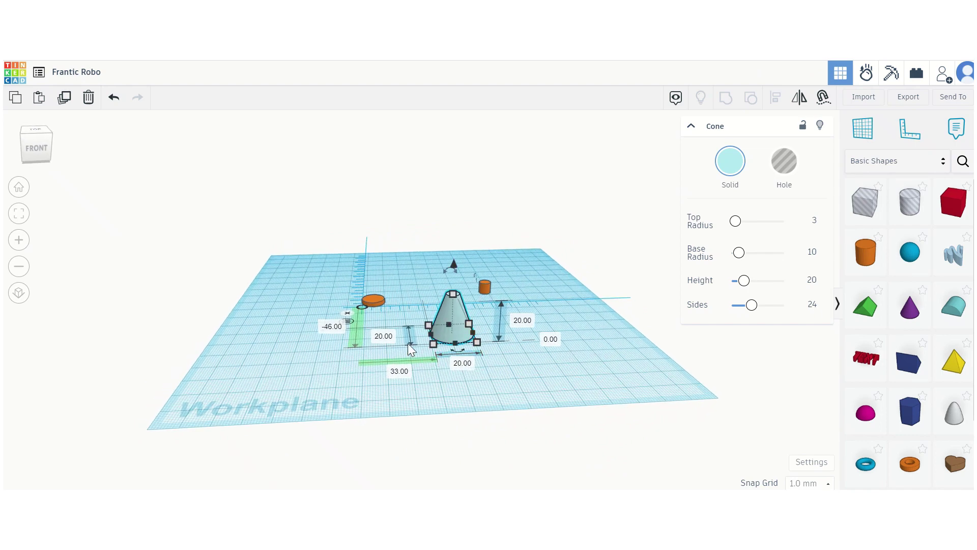
pyautogui.click(375, 301)
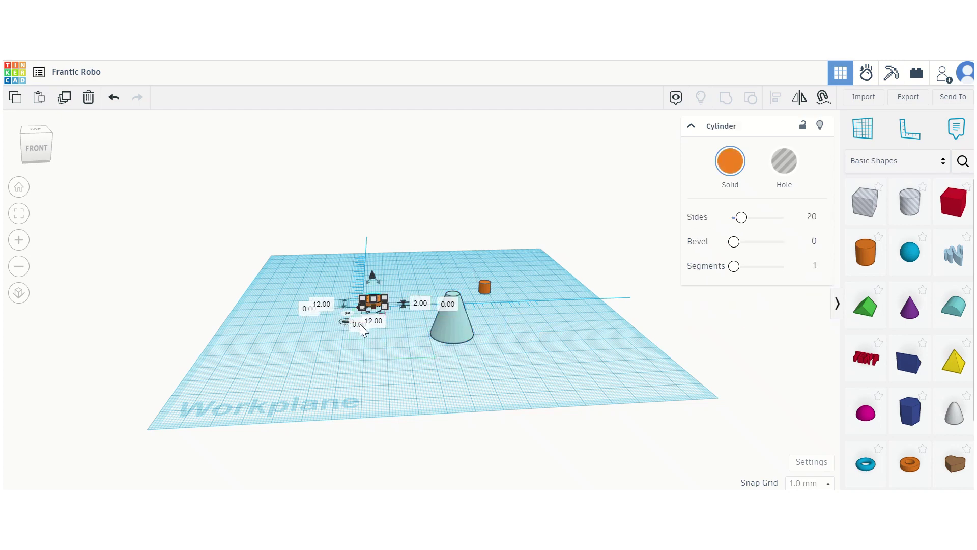
pyautogui.click(450, 329)
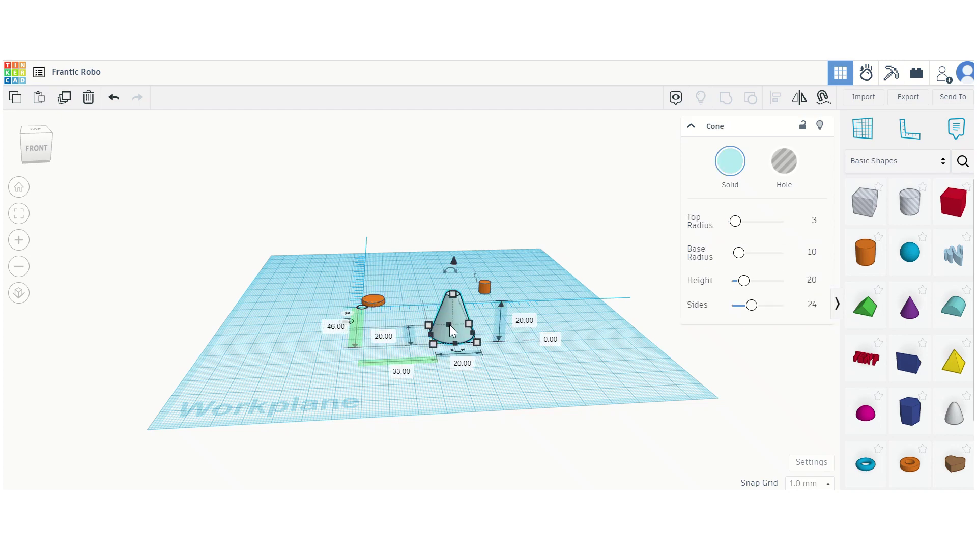
pyautogui.click(463, 363)
pyautogui.write('8')
pyautogui.press('Tab')
pyautogui.write('8')
pyautogui.press('Return')
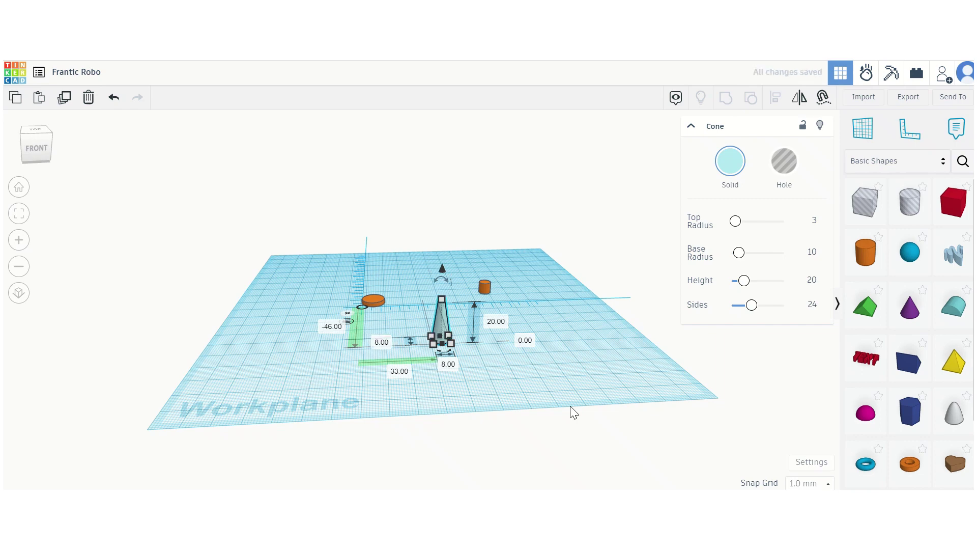
pyautogui.click(586, 349)
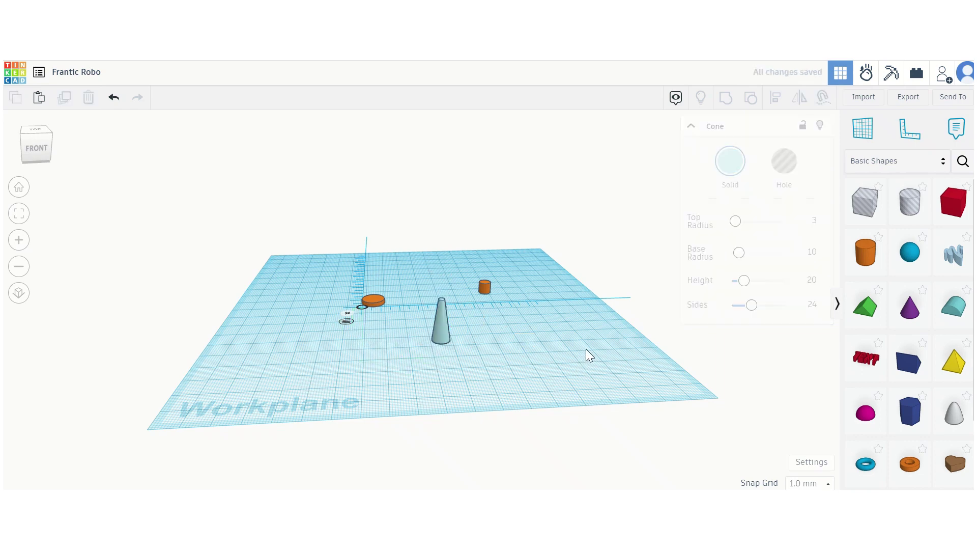
# Set the cone's height to 6 mm.
pyautogui.click(447, 325)
pyautogui.click(496, 323)
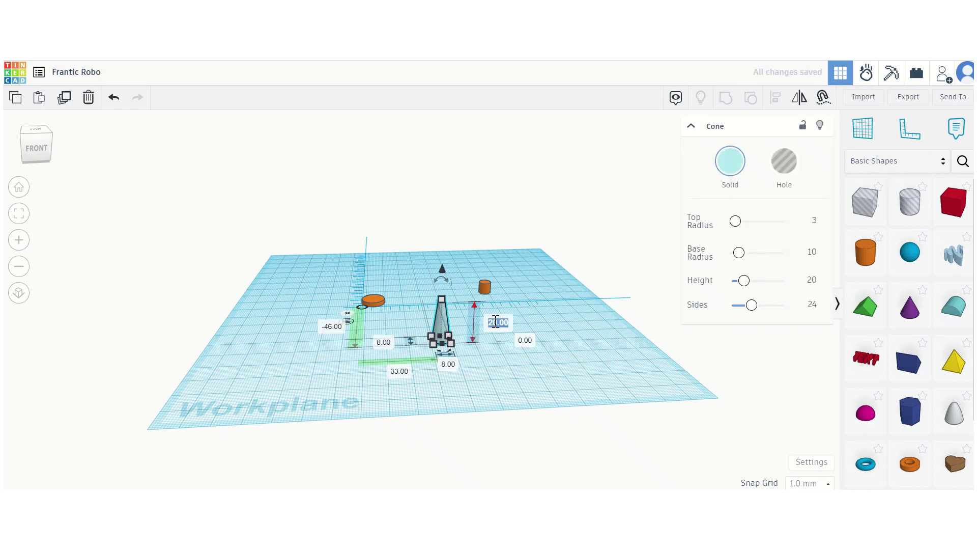
pyautogui.write('6')
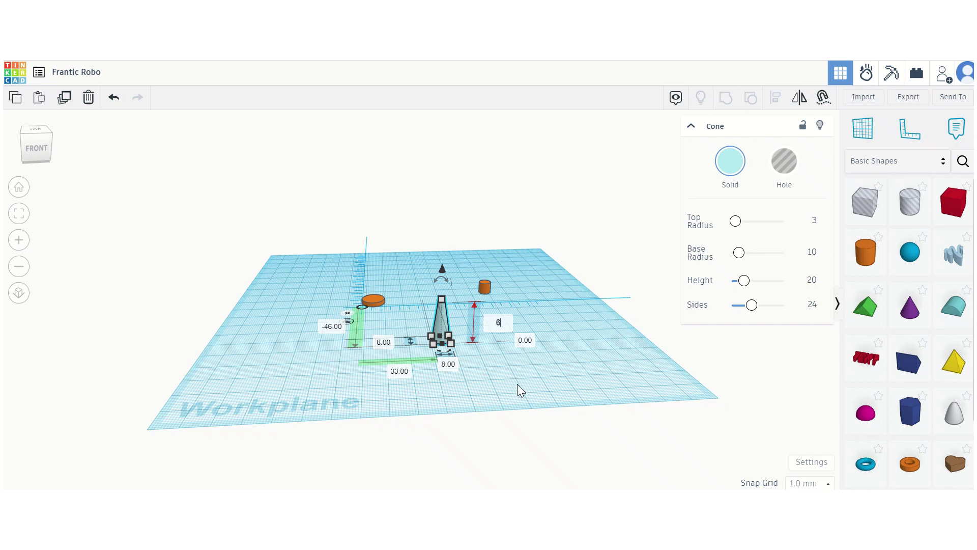
pyautogui.press('Return')
pyautogui.click(517, 289)
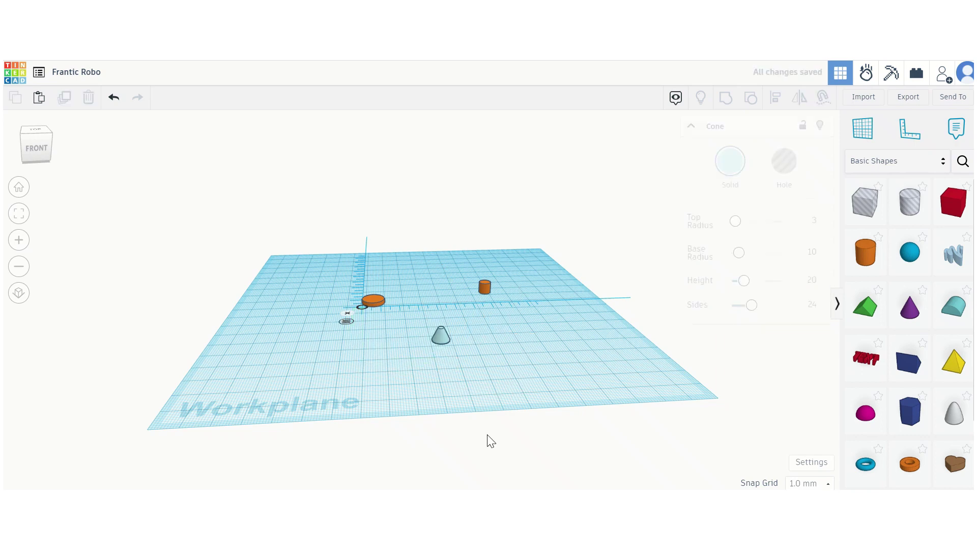
# Set the cone's top radius to 4.
pyautogui.click(444, 338)
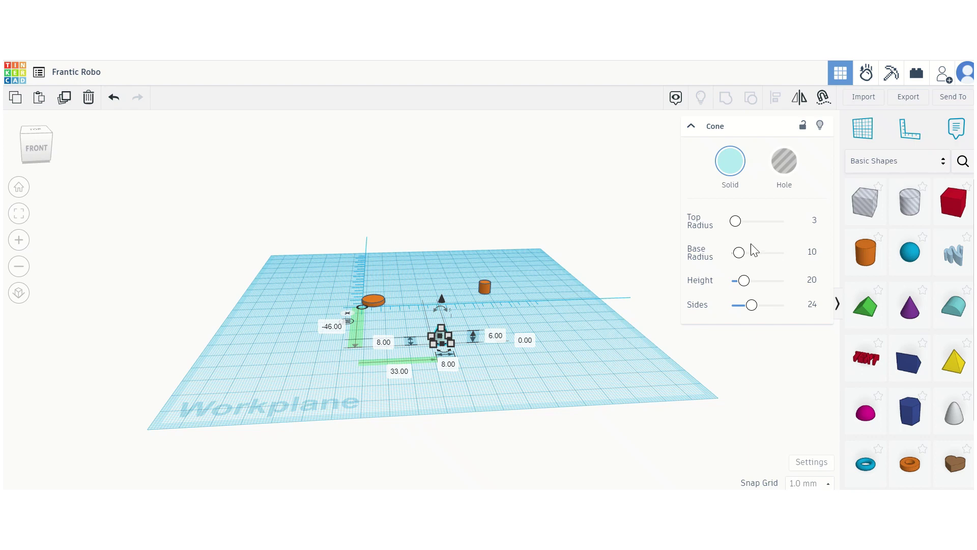
pyautogui.write('4')
pyautogui.click(481, 378)
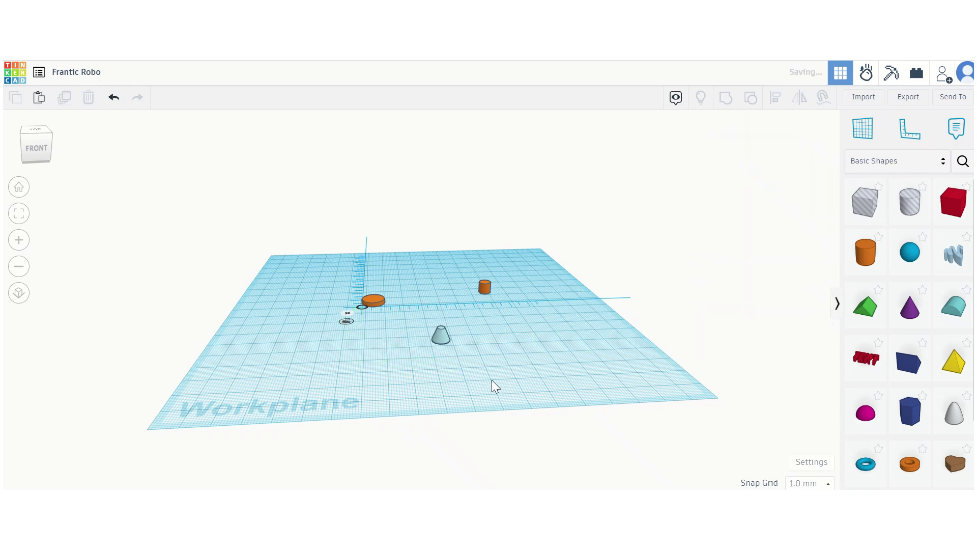
# Turn the cone upside down by rotating it 180° in the front view.
pyautogui.click(441, 338)
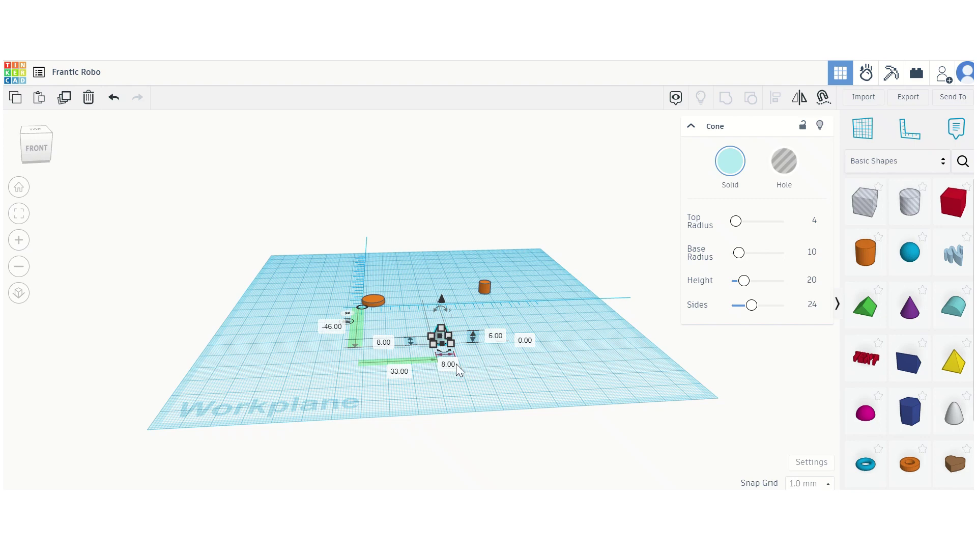
pyautogui.click(453, 359)
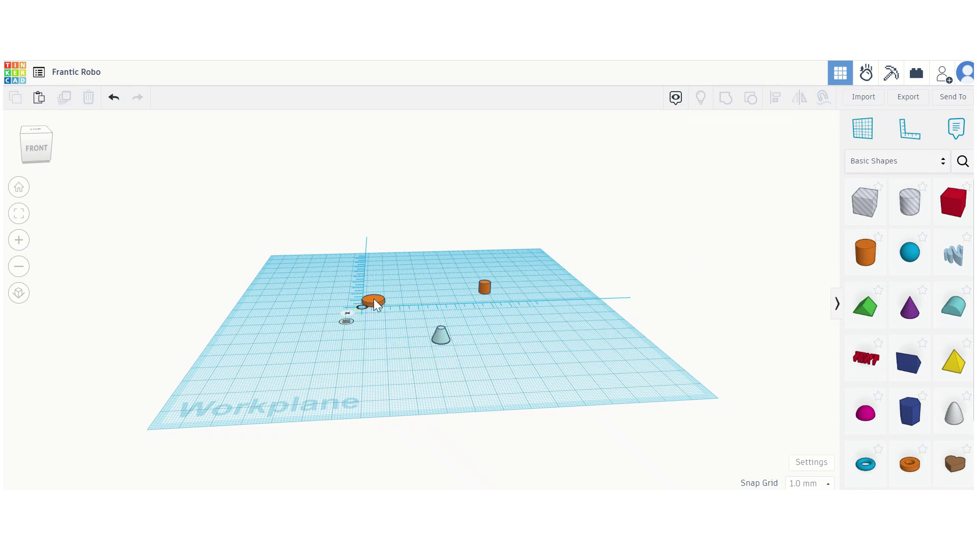
pyautogui.click(442, 336)
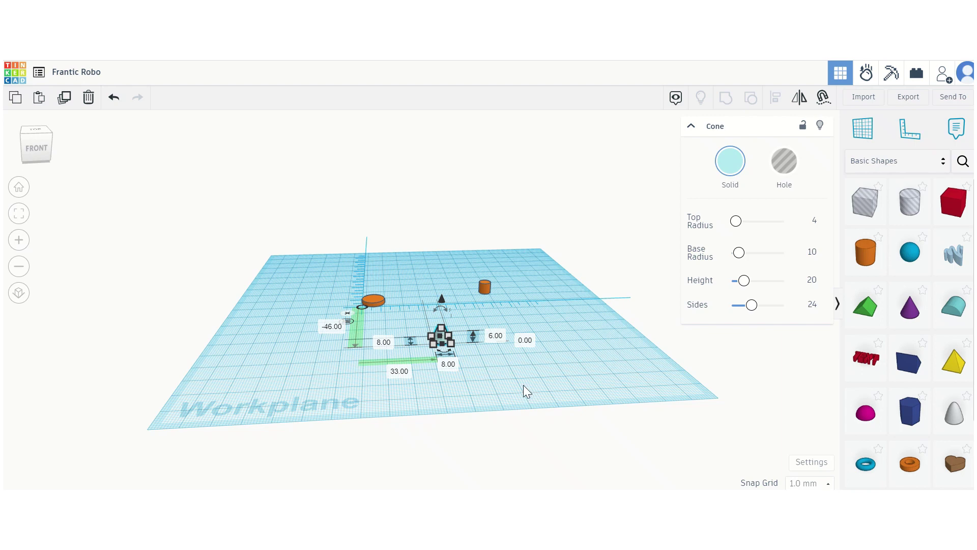
pyautogui.click(27, 139)
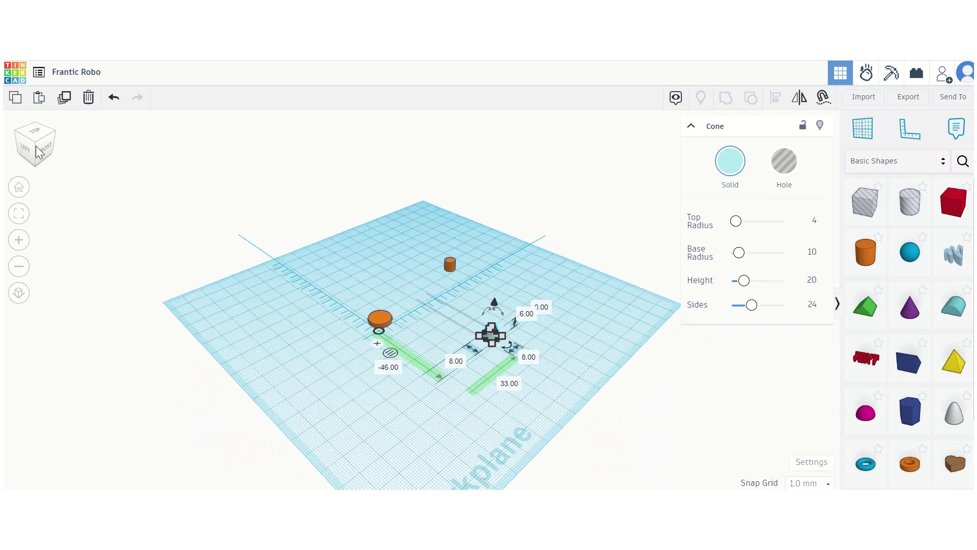
pyautogui.click(45, 149)
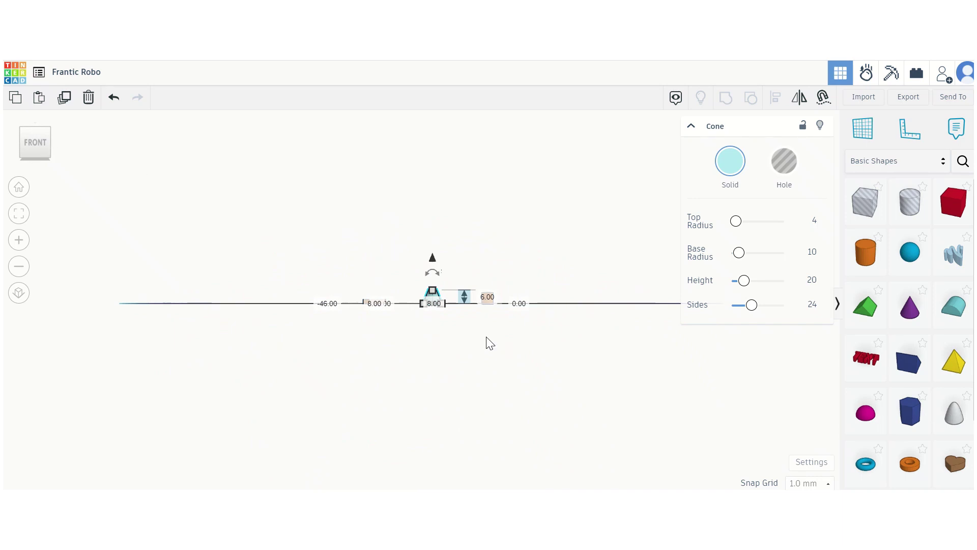
pyautogui.moveTo(423, 268)
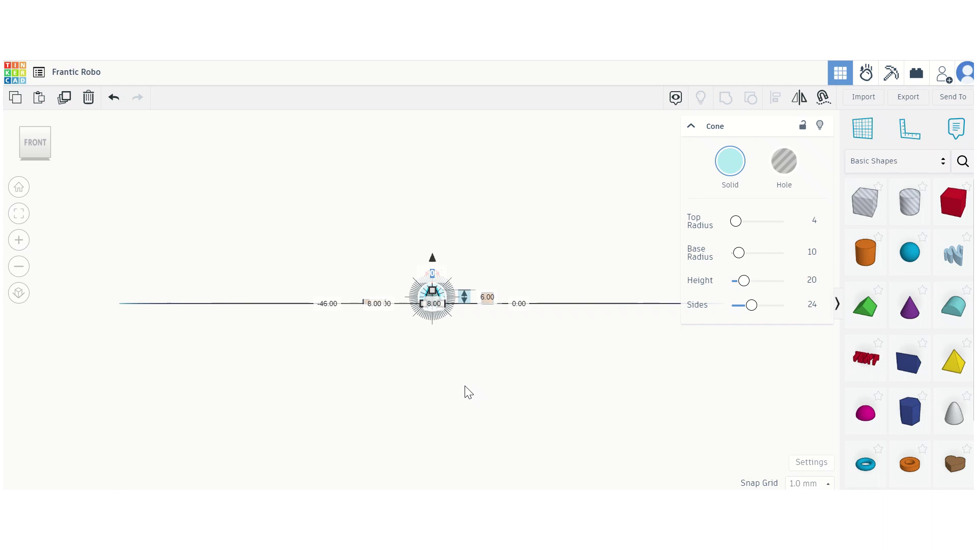
pyautogui.write('180')
pyautogui.press('Return')
# Rotate the cone another 180° and back again by 180° in the front view.
pyautogui.click(433, 273)
pyautogui.write('180')
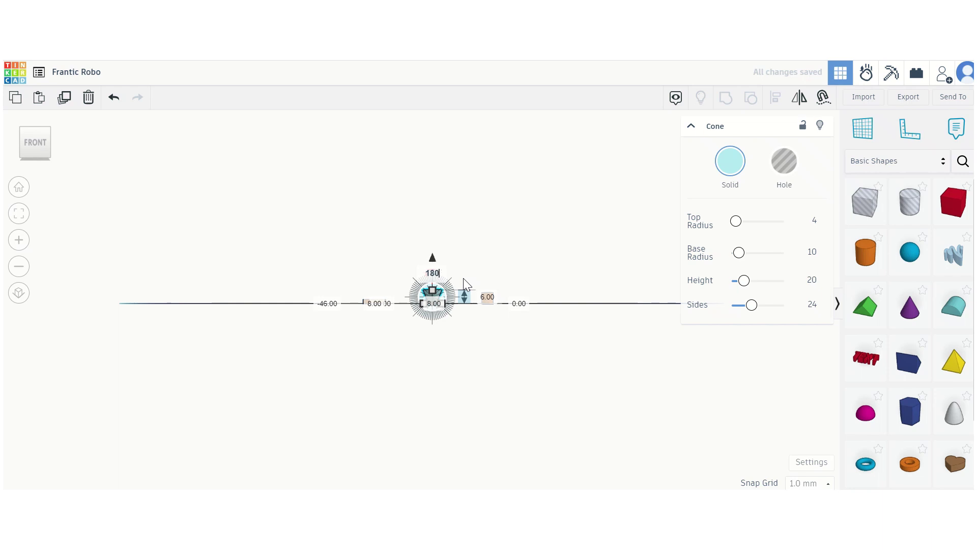
pyautogui.press('Return')
pyautogui.click(476, 286)
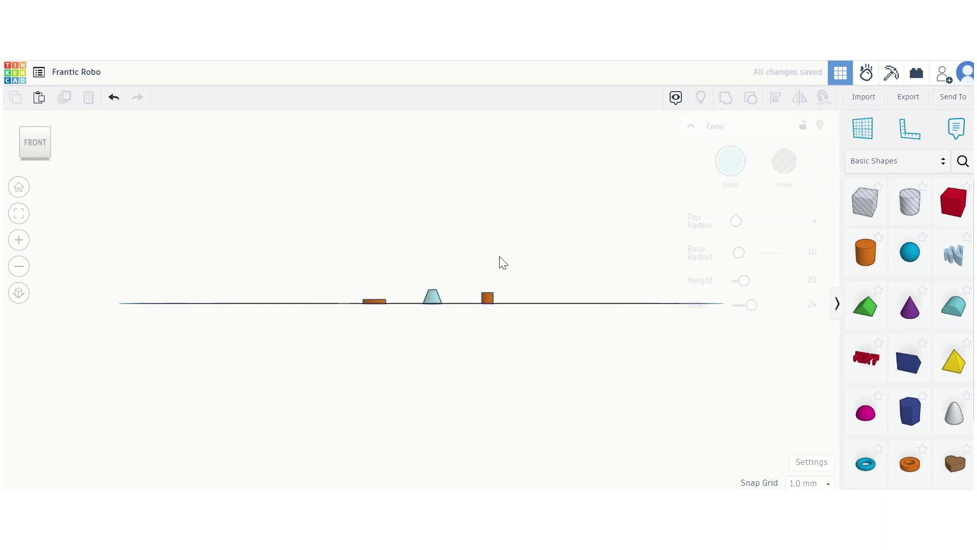
pyautogui.click(432, 284)
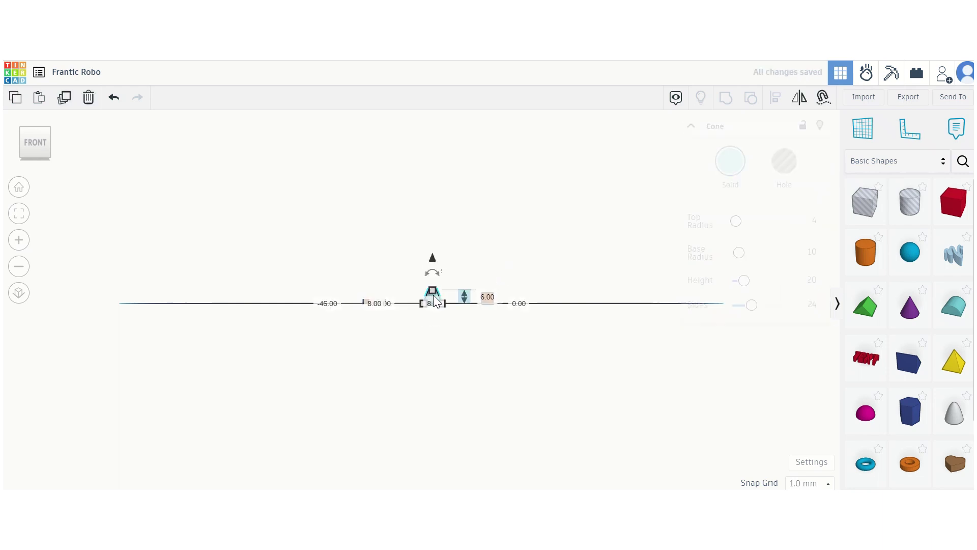
pyautogui.click(434, 274)
pyautogui.write('180')
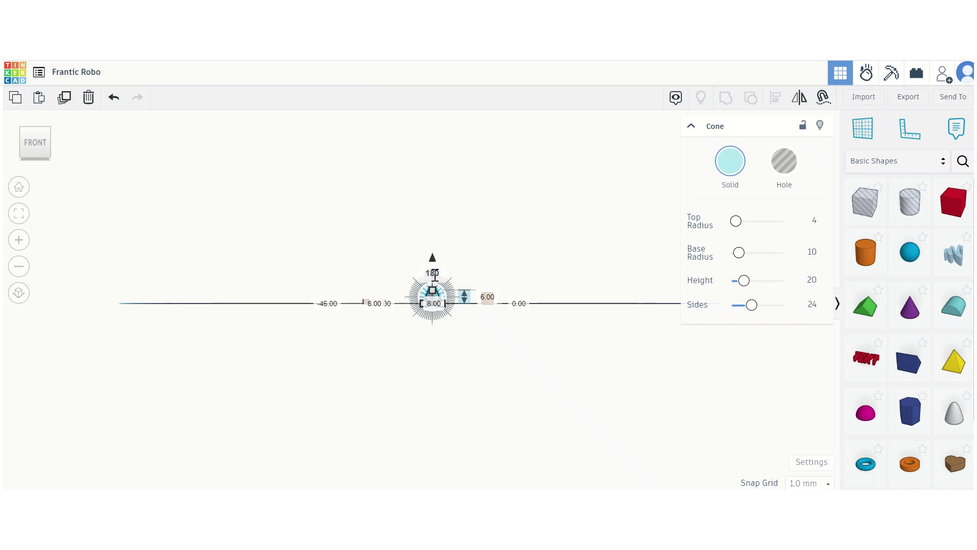
pyautogui.press('Return')
pyautogui.click(451, 318)
pyautogui.click(432, 296)
pyautogui.click(482, 207)
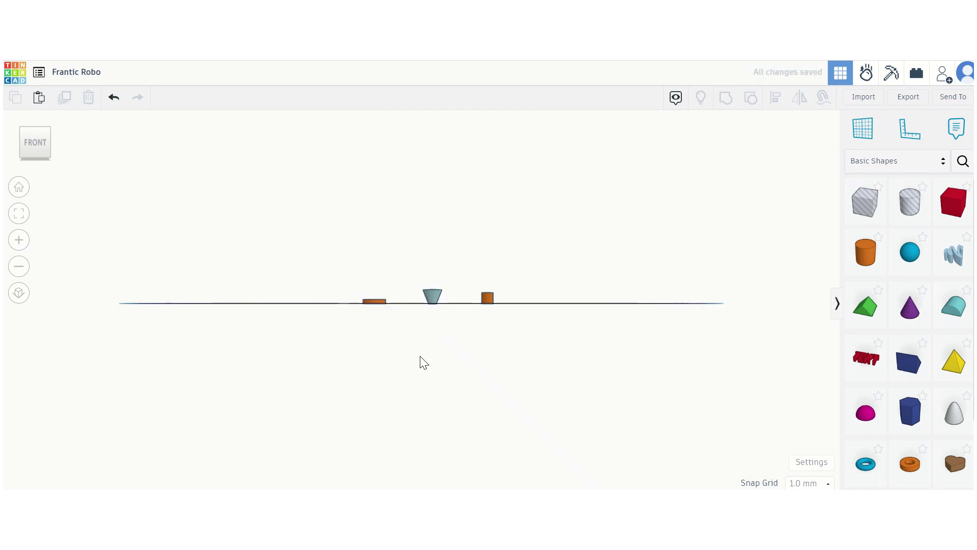
# Delete the small stem cylinder and remove the ruler from the workplane.
pyautogui.click(487, 298)
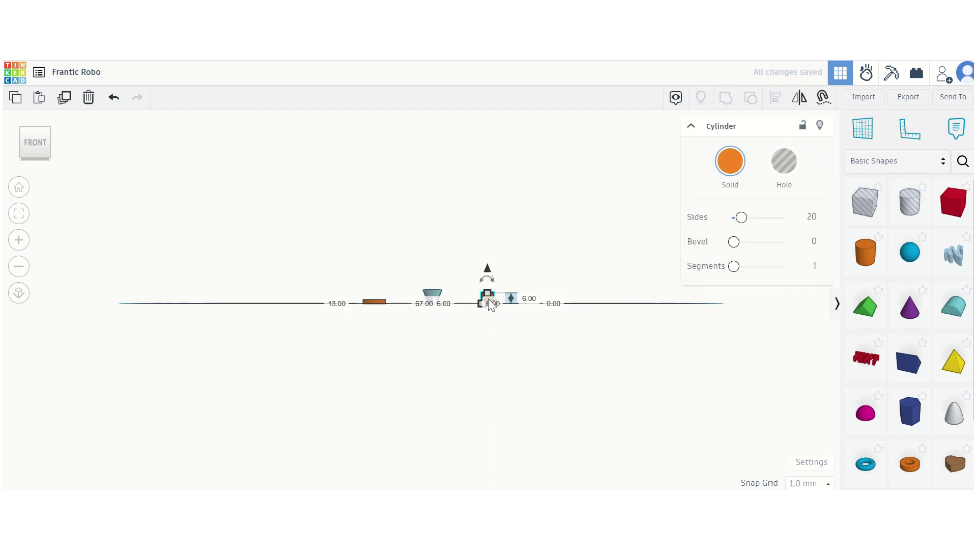
pyautogui.press('Delete')
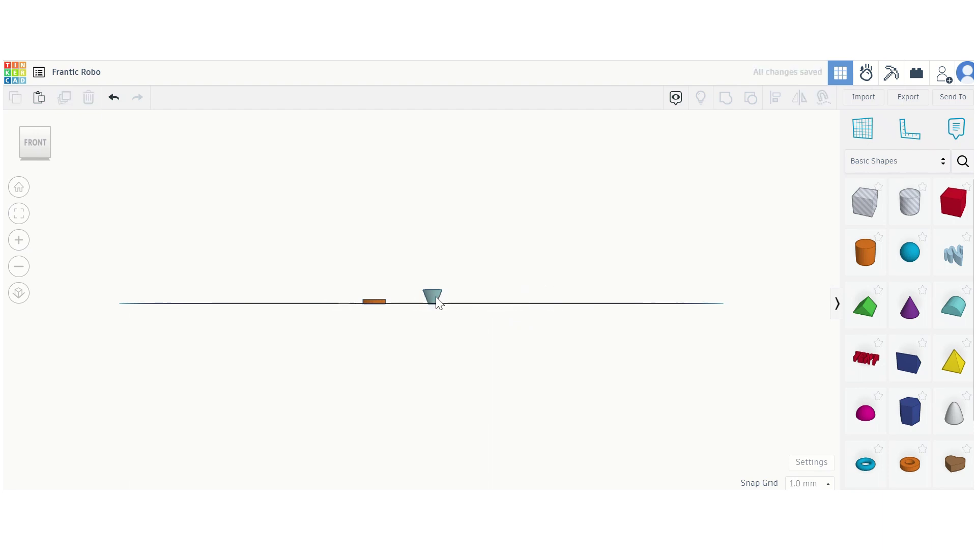
pyautogui.click(34, 125)
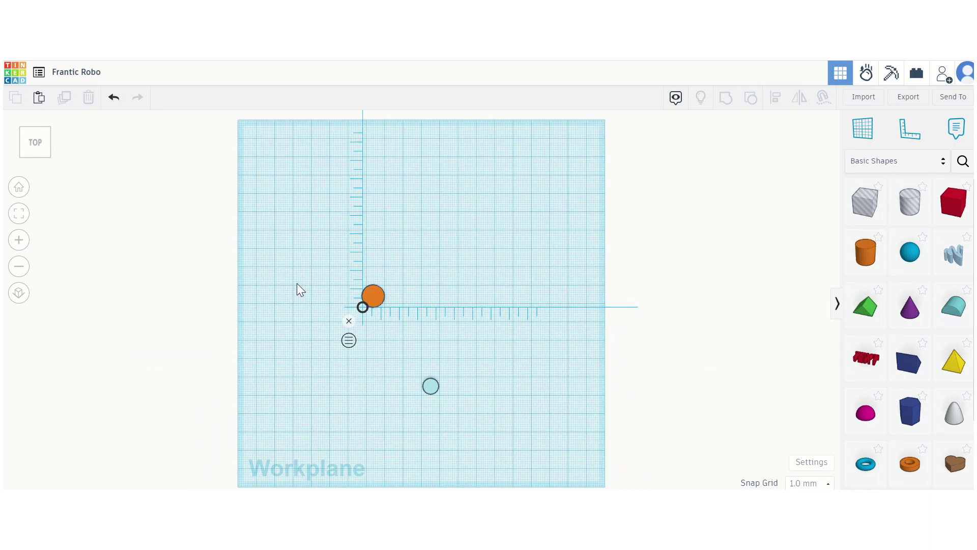
pyautogui.click(926, 131)
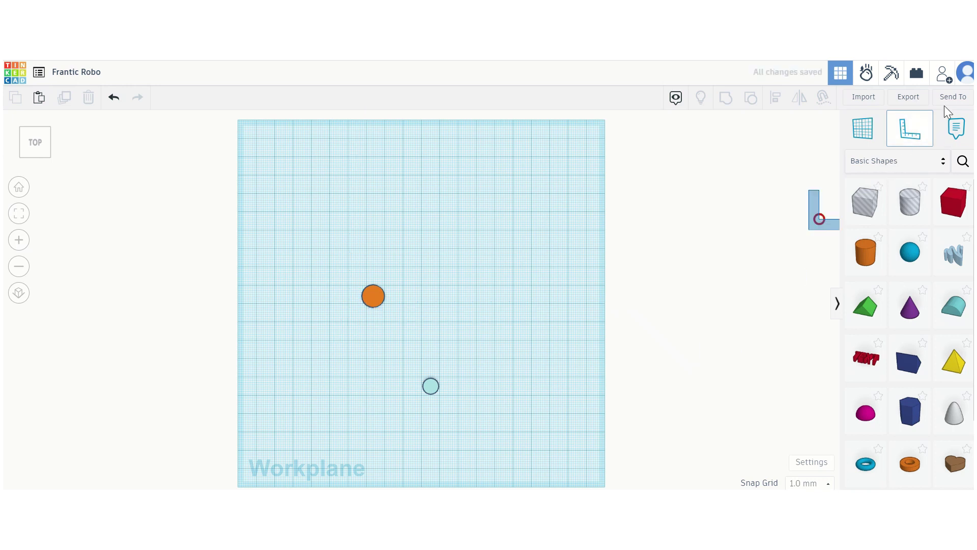
pyautogui.click(921, 131)
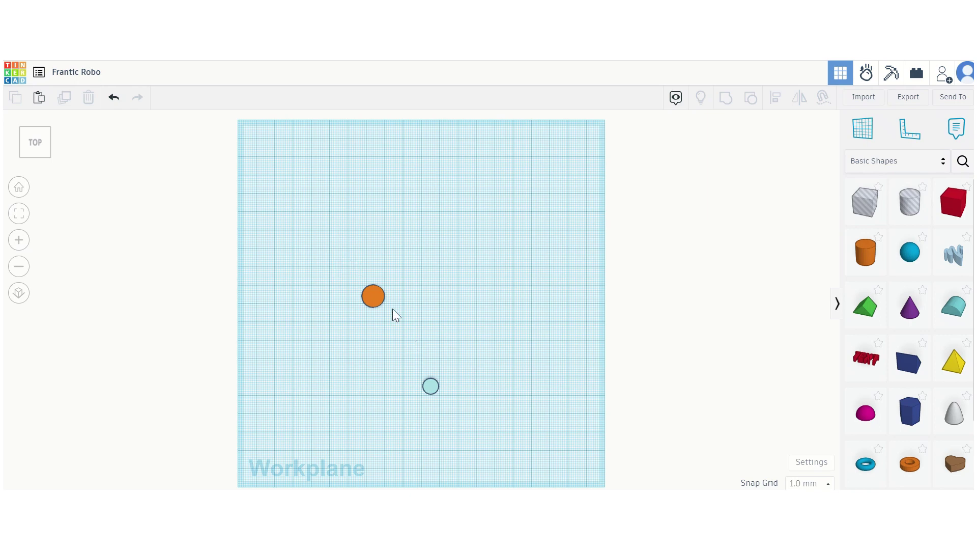
# Align the base cylinder and the inverted cone on their centres in both horizontal directions.
pyautogui.moveTo(335, 254); pyautogui.dragTo(471, 435)
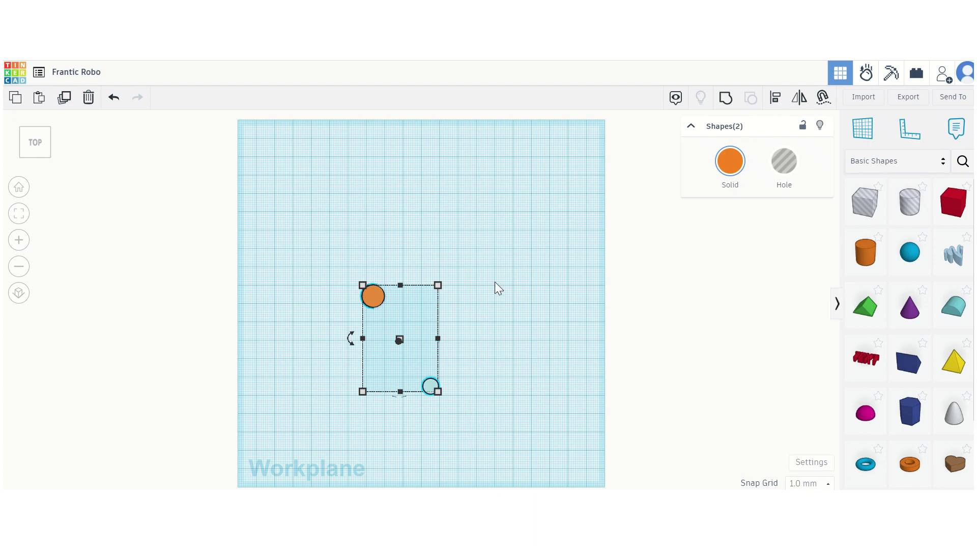
pyautogui.click(777, 102)
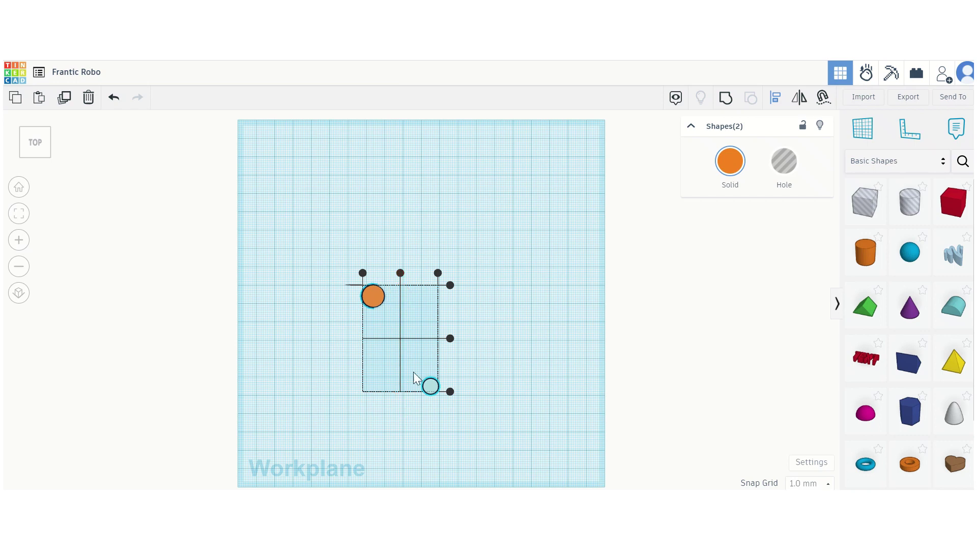
pyautogui.click(400, 273)
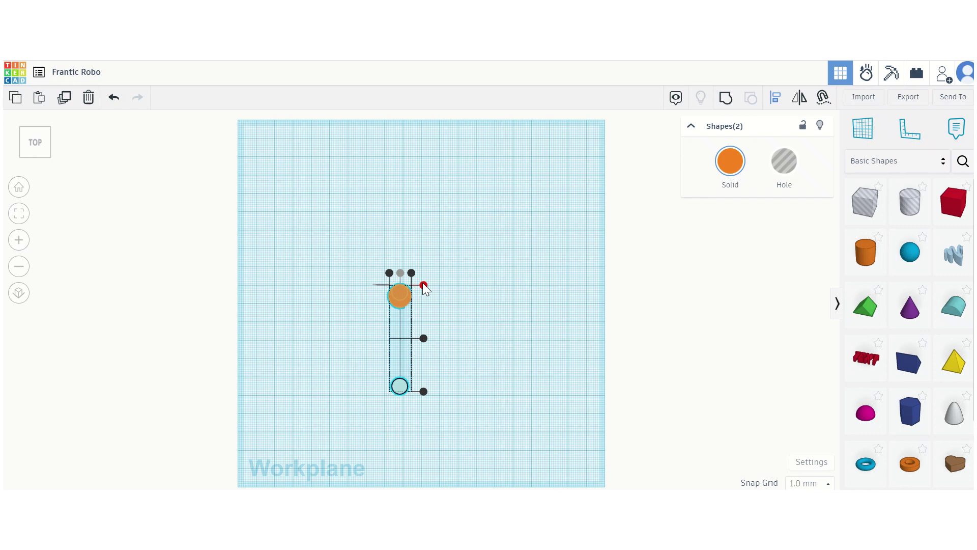
pyautogui.click(423, 338)
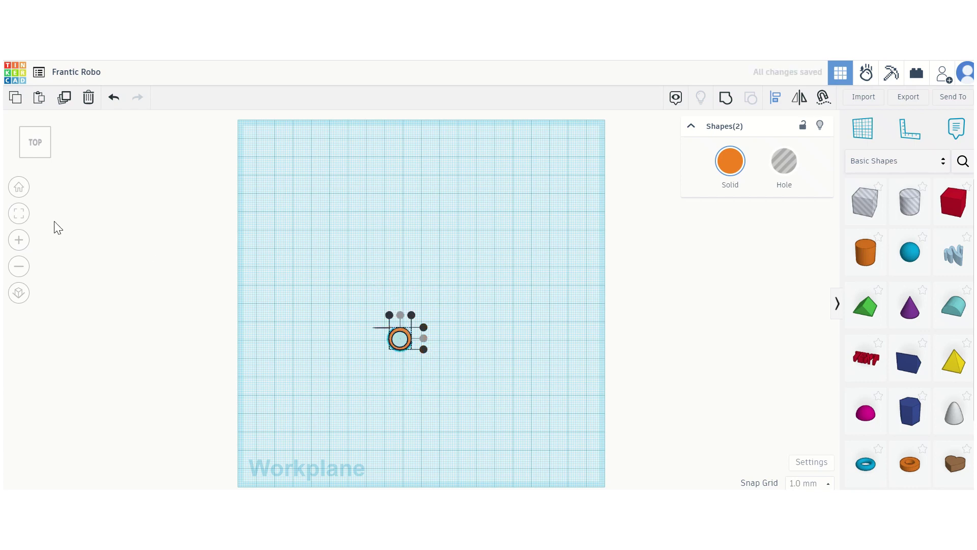
pyautogui.click(33, 140)
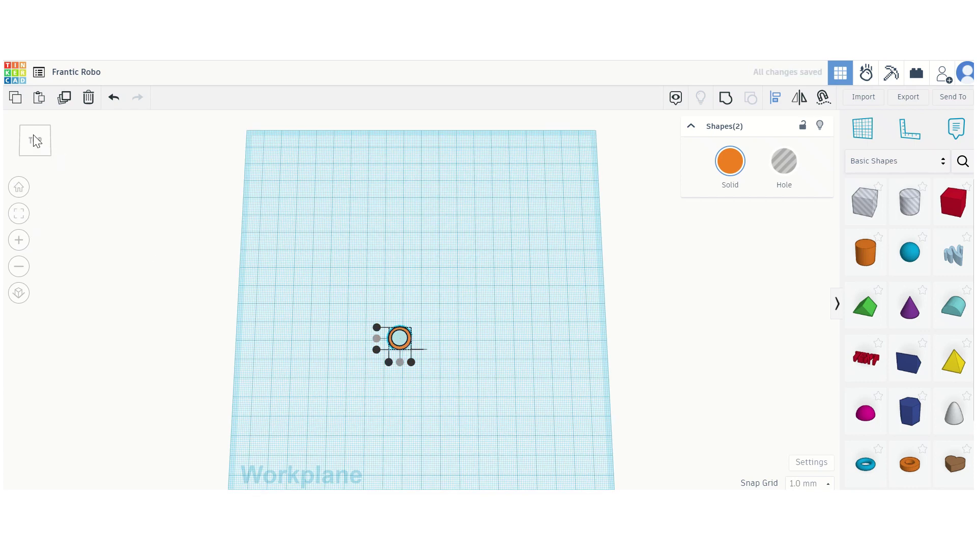
pyautogui.click(333, 307)
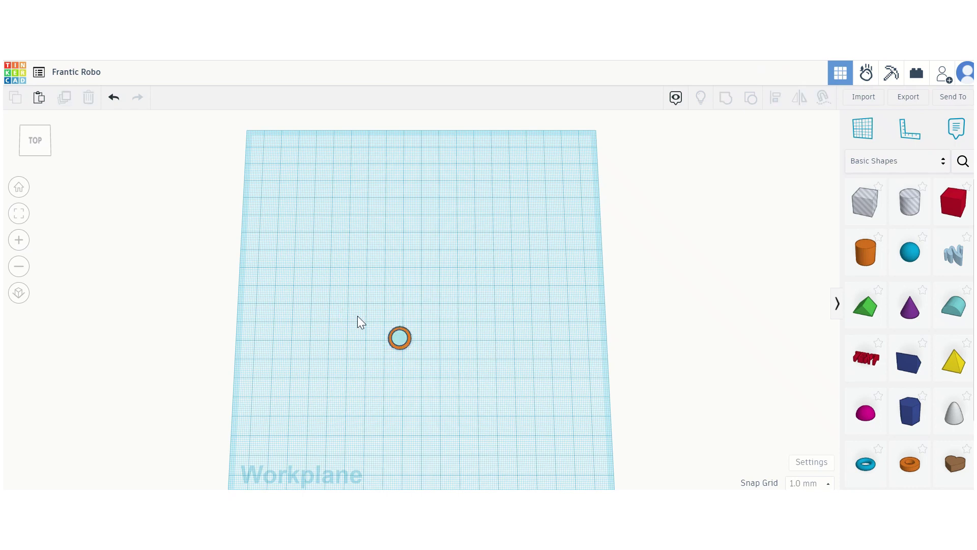
# Lift the base cylinder and cone together 12 mm above the workplane, and set their elevation back to 0.
pyautogui.moveTo(357, 315); pyautogui.dragTo(372, 216, button='right')
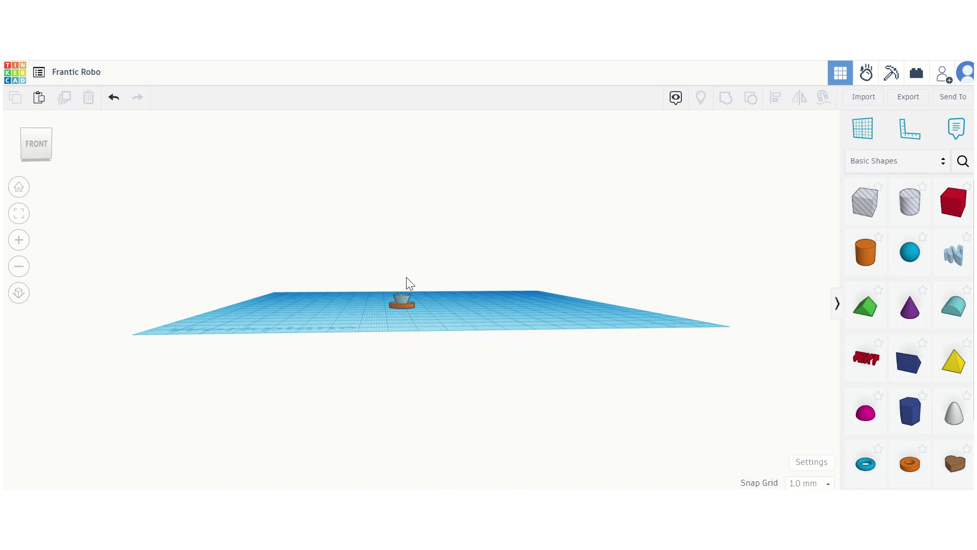
pyautogui.click(407, 301)
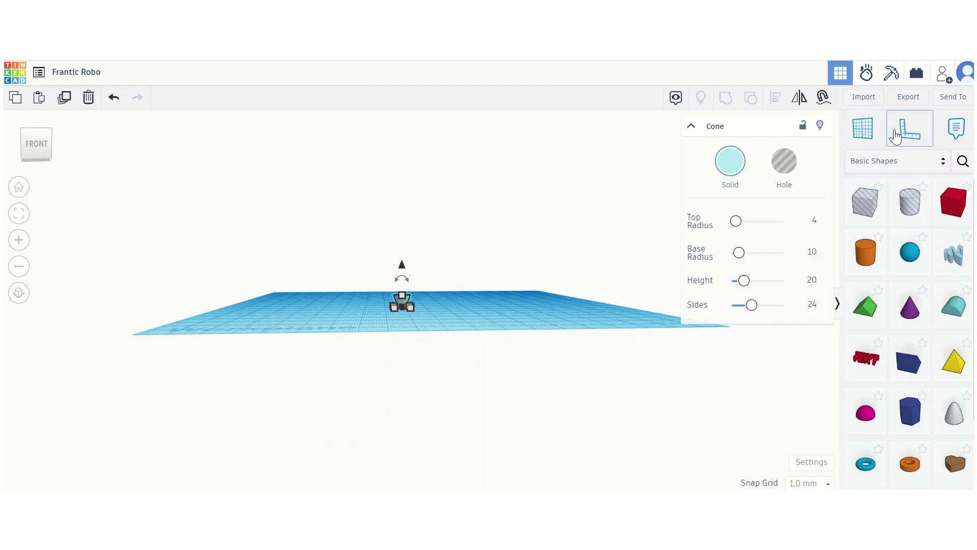
pyautogui.click(446, 326)
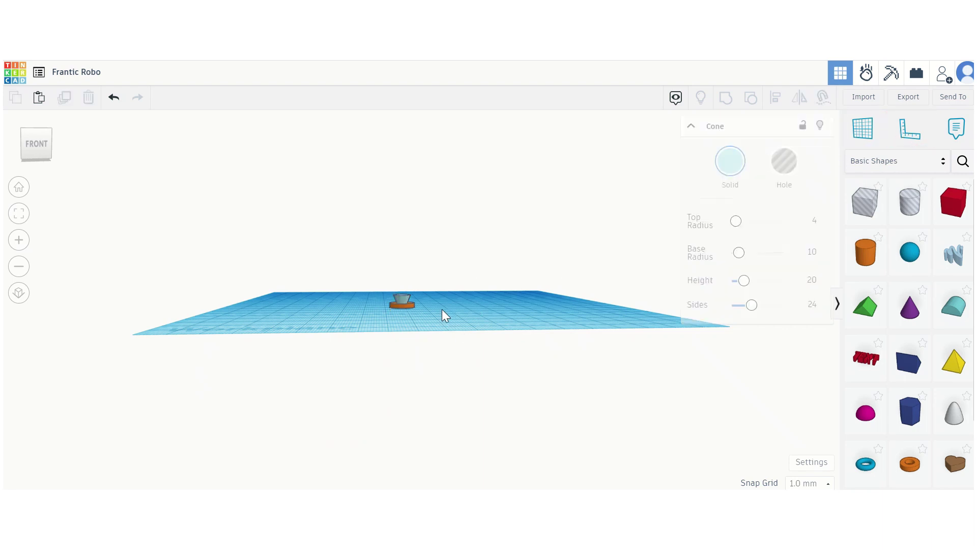
pyautogui.click(19, 239)
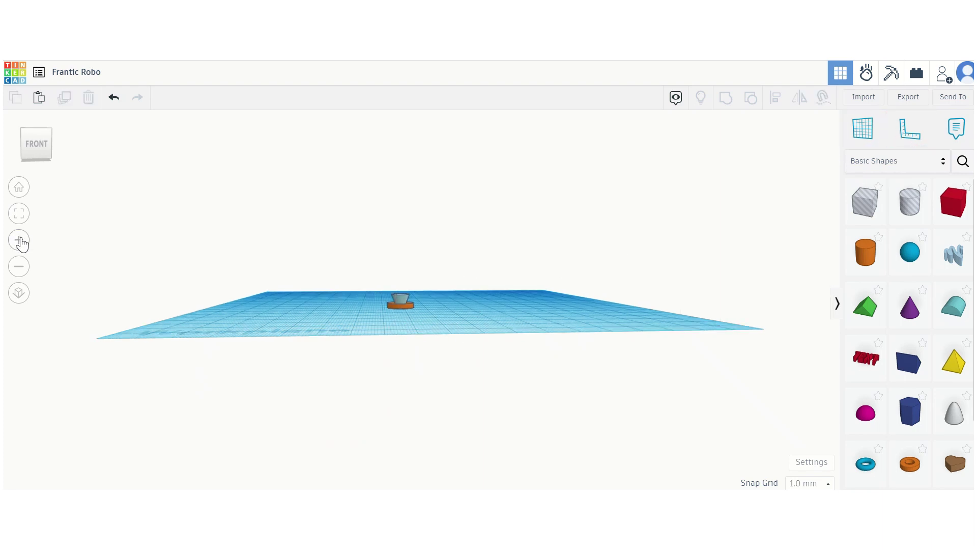
pyautogui.click(20, 242)
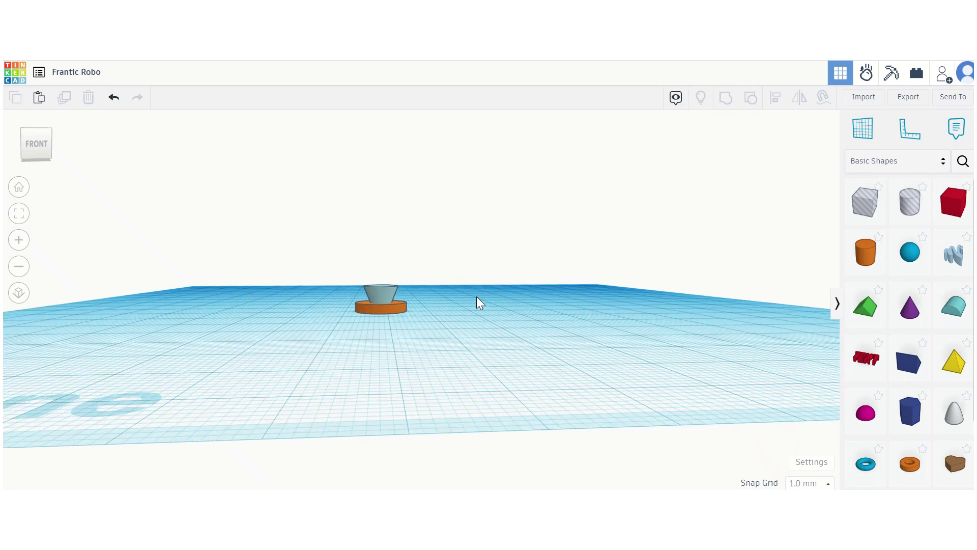
pyautogui.moveTo(345, 266); pyautogui.dragTo(436, 337)
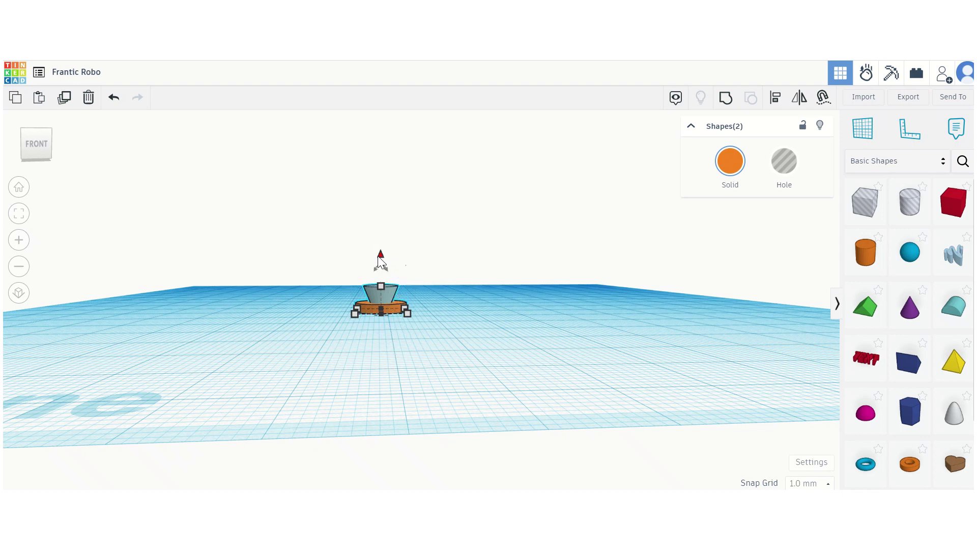
pyautogui.moveTo(381, 259); pyautogui.dragTo(396, 211)
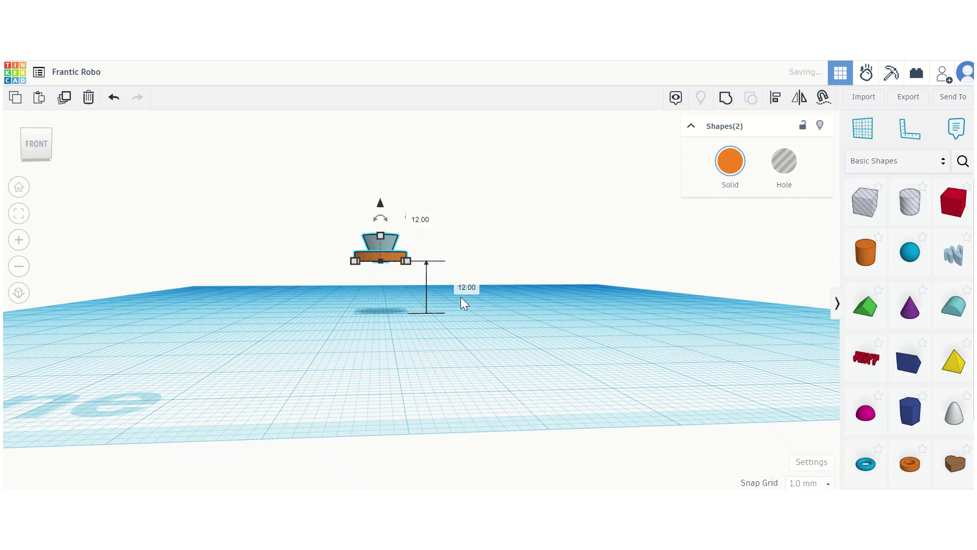
pyautogui.click(466, 288)
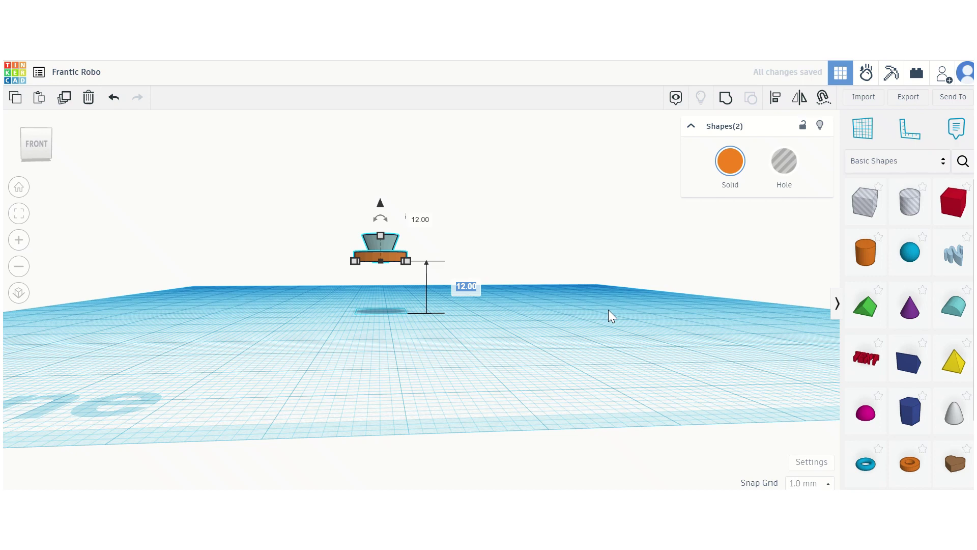
pyautogui.write('0')
pyautogui.press('Return')
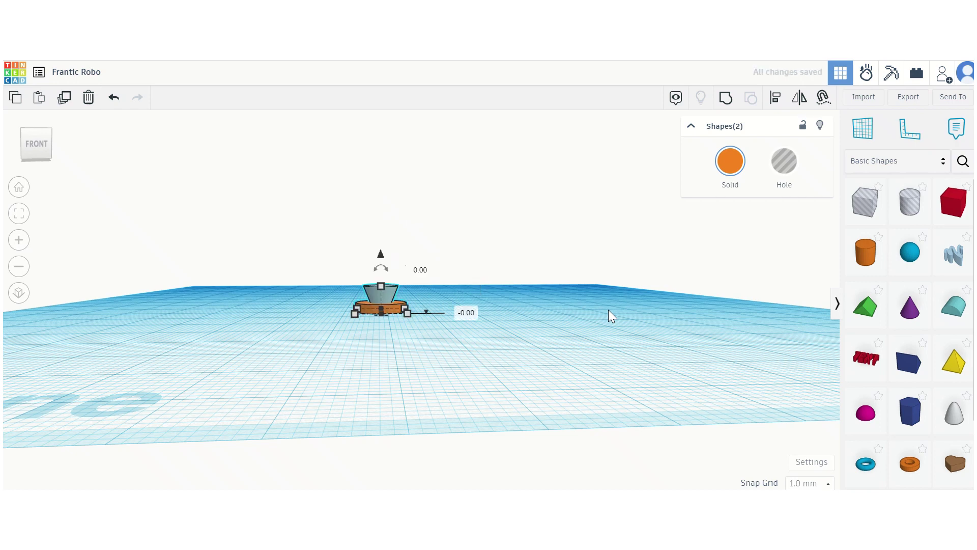
pyautogui.click(448, 346)
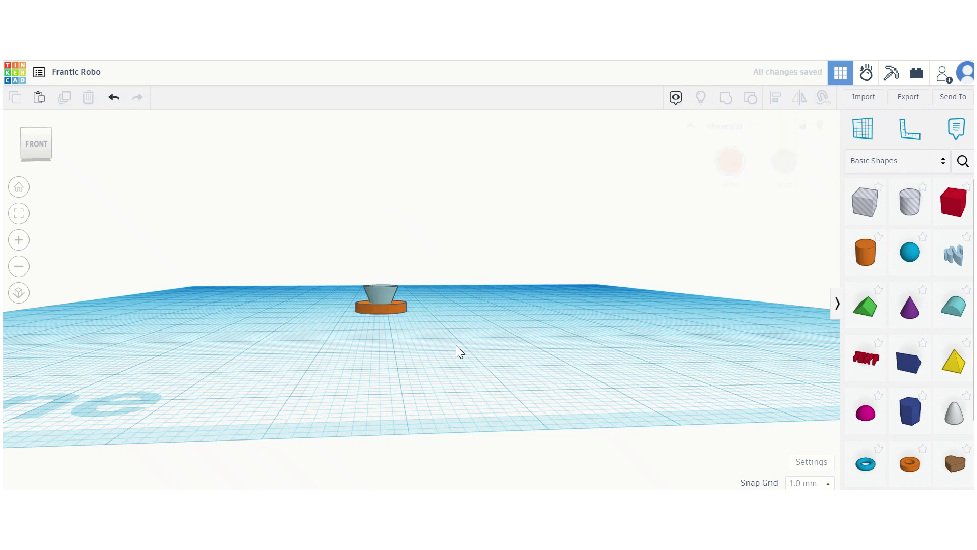
# Move the cone off the base cylinder to a free spot on the workplane, about 19.5 mm sideways and 8 mm in depth.
pyautogui.click(382, 295)
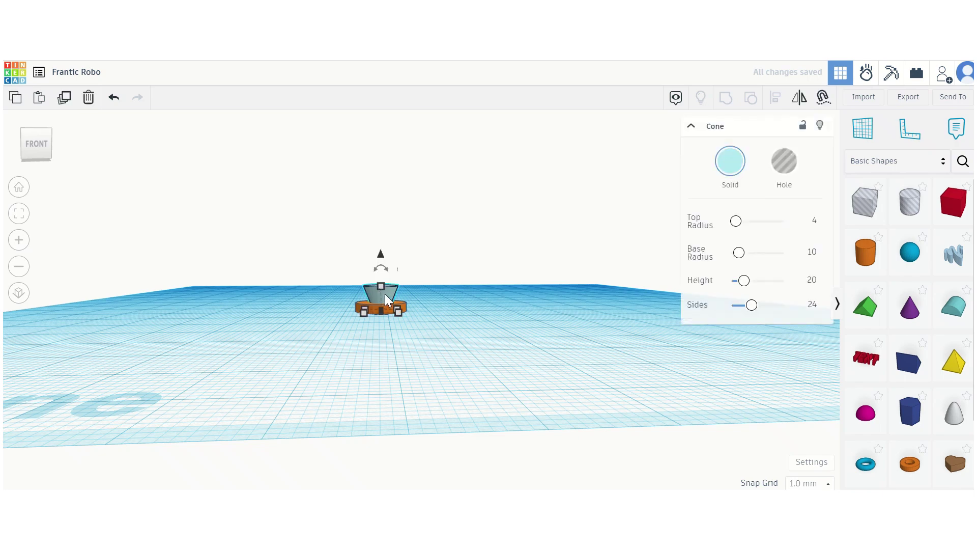
pyautogui.moveTo(382, 295); pyautogui.dragTo(461, 304)
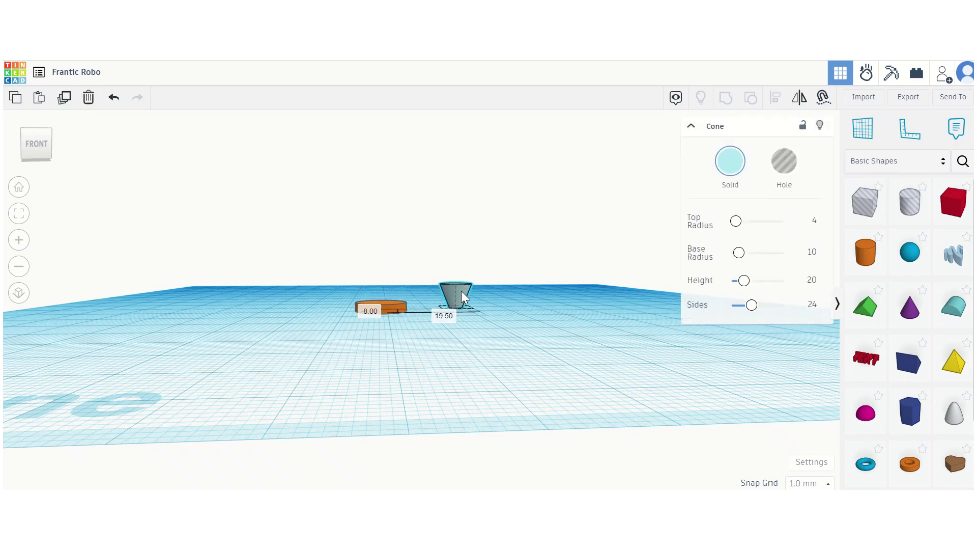
pyautogui.click(469, 324)
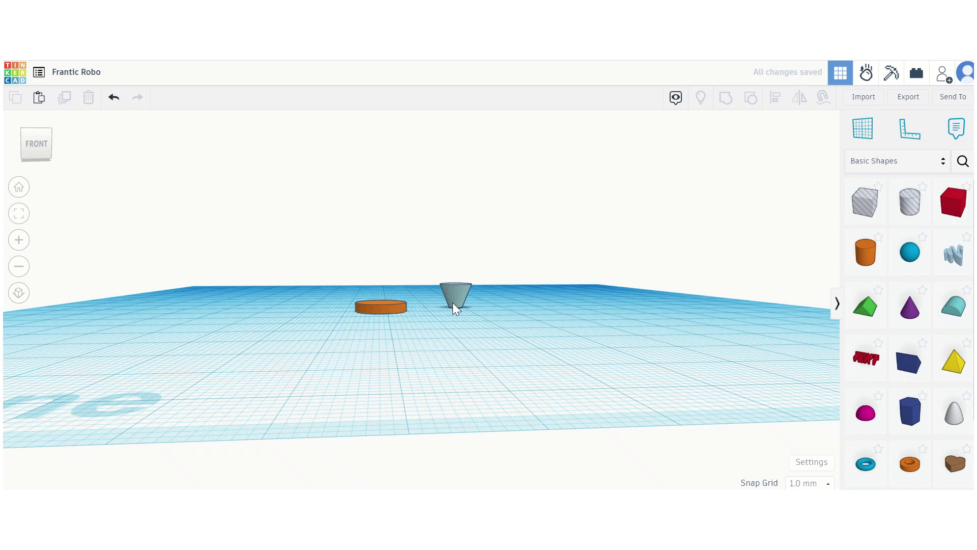
# Measure the base cylinder's dimensions with a ruler placed beside it, and remove the ruler.
pyautogui.click(457, 300)
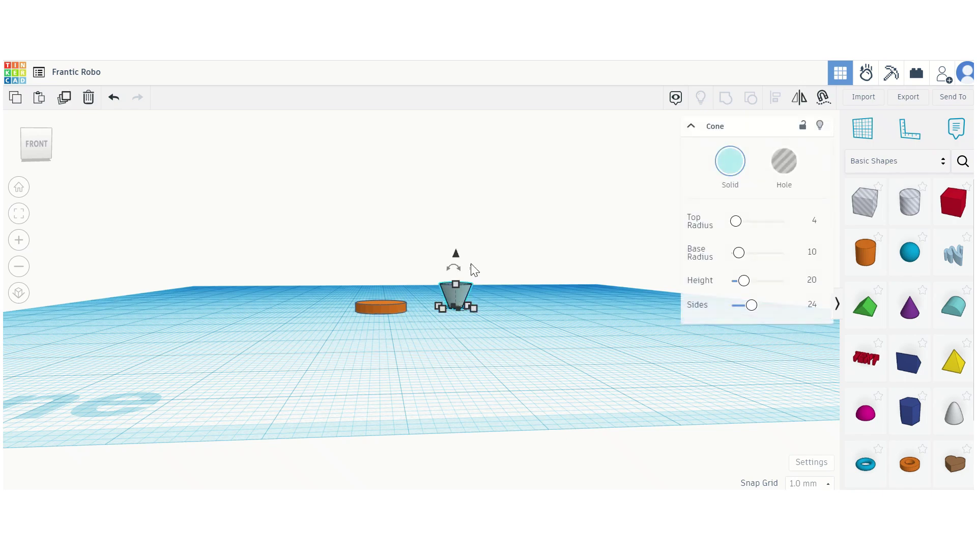
pyautogui.click(384, 310)
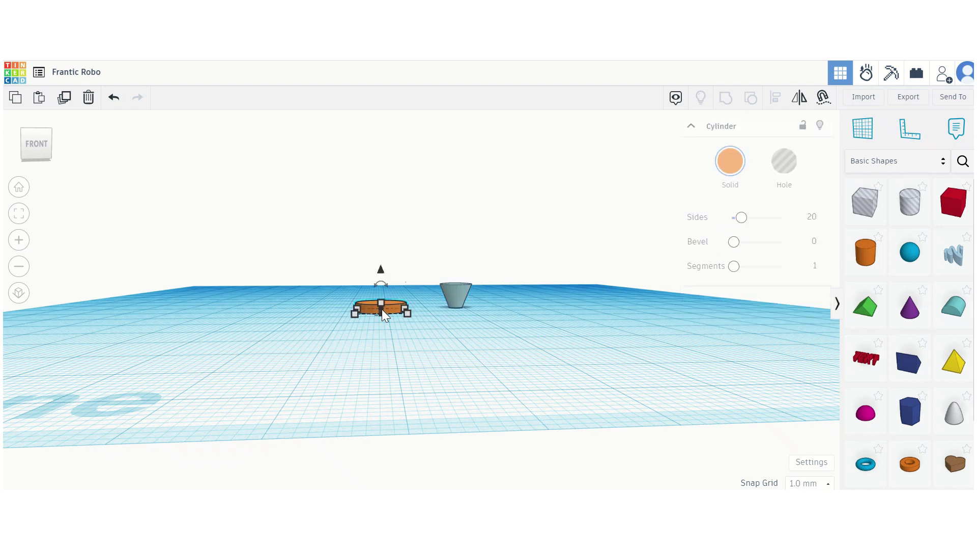
pyautogui.click(902, 129)
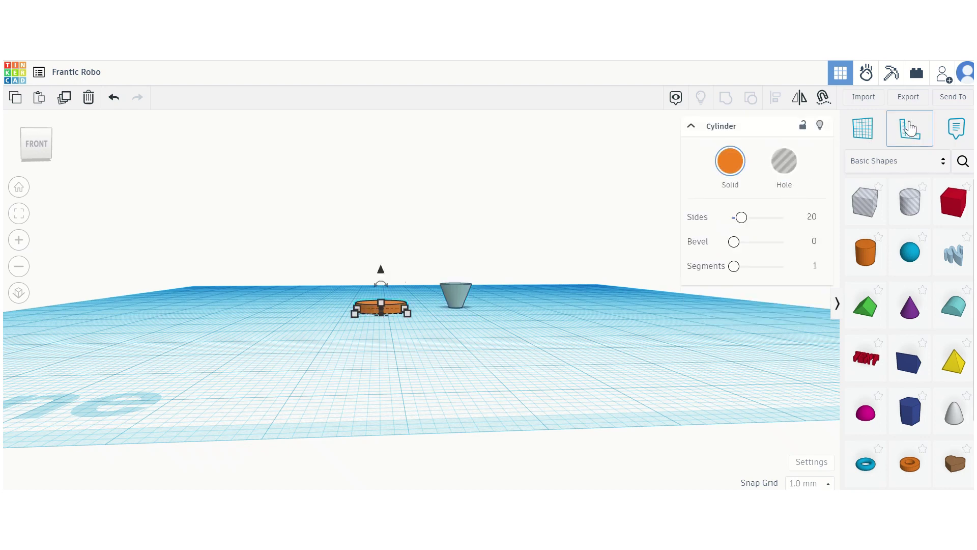
pyautogui.click(347, 328)
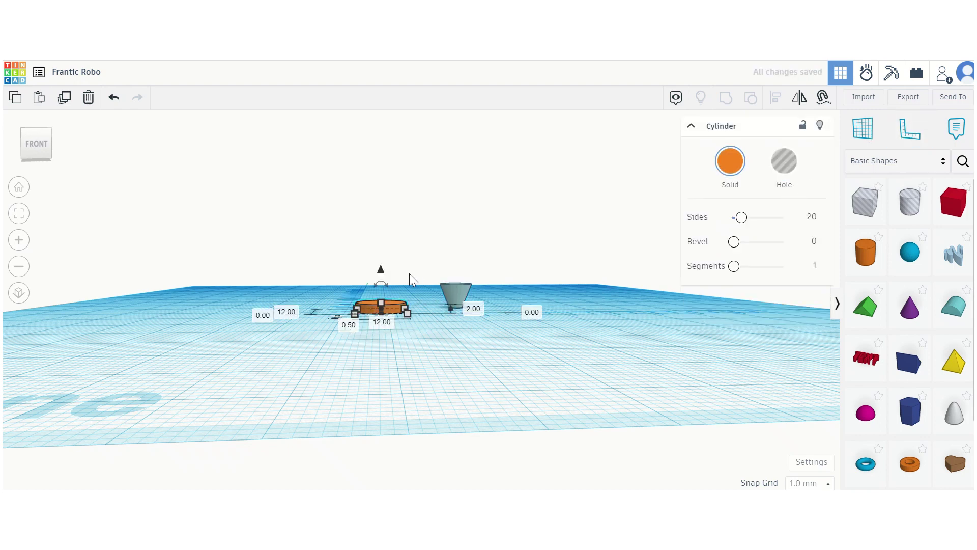
pyautogui.click(911, 130)
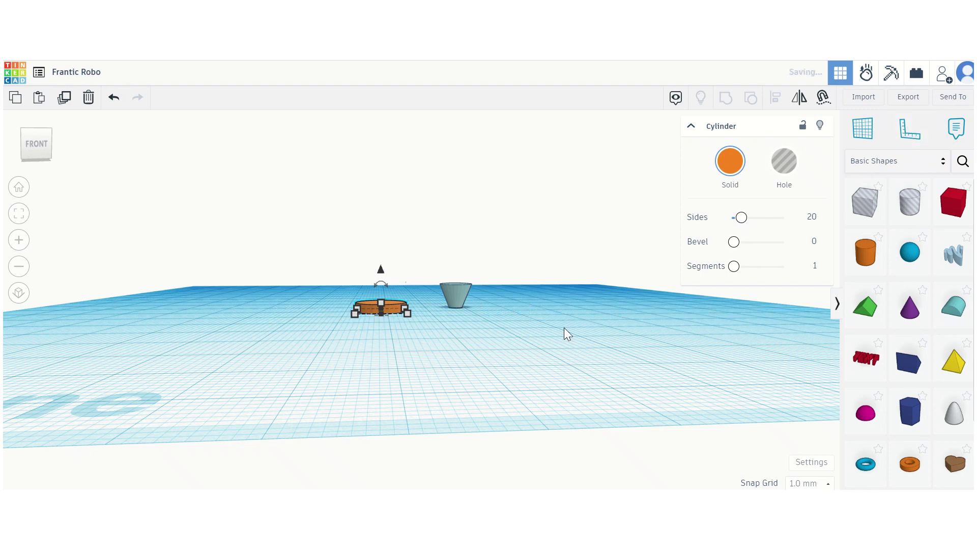
# Raise the inverted cone to an elevation of 2 mm above the workplane.
pyautogui.click(456, 298)
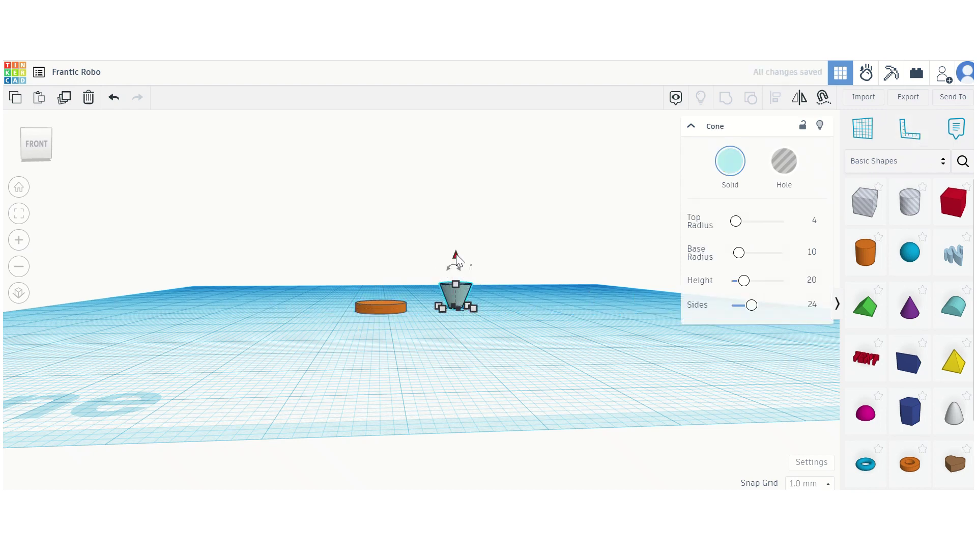
pyautogui.moveTo(456, 260); pyautogui.dragTo(458, 208)
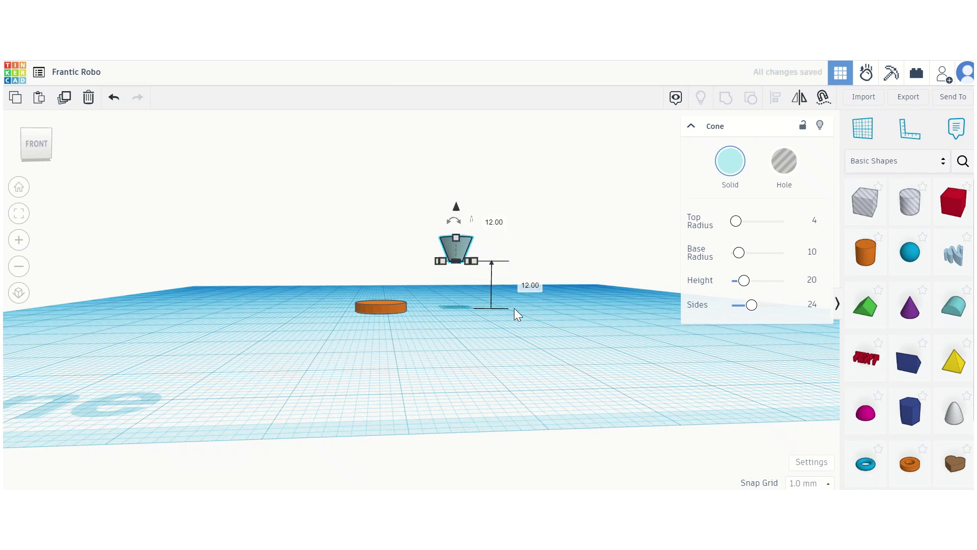
pyautogui.click(534, 285)
pyautogui.write('2')
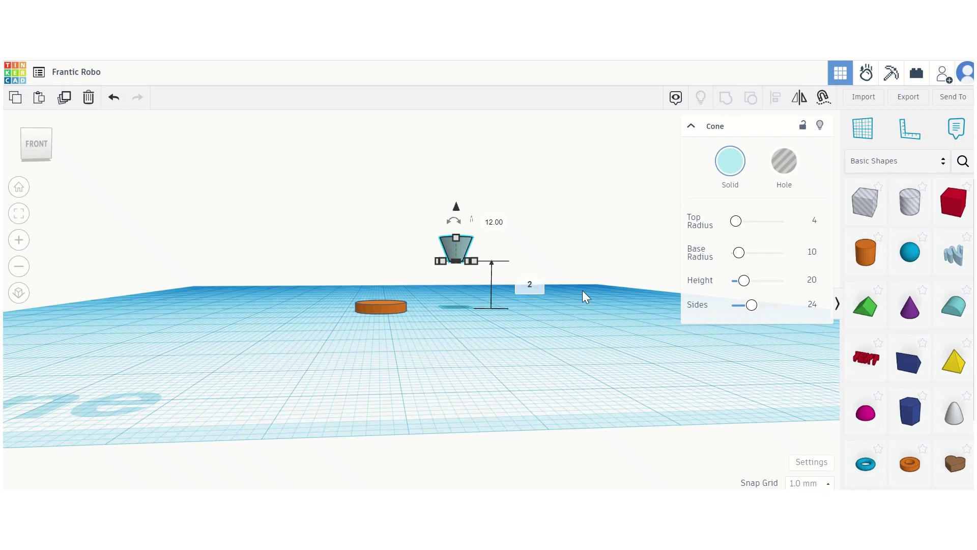
pyautogui.press('Return')
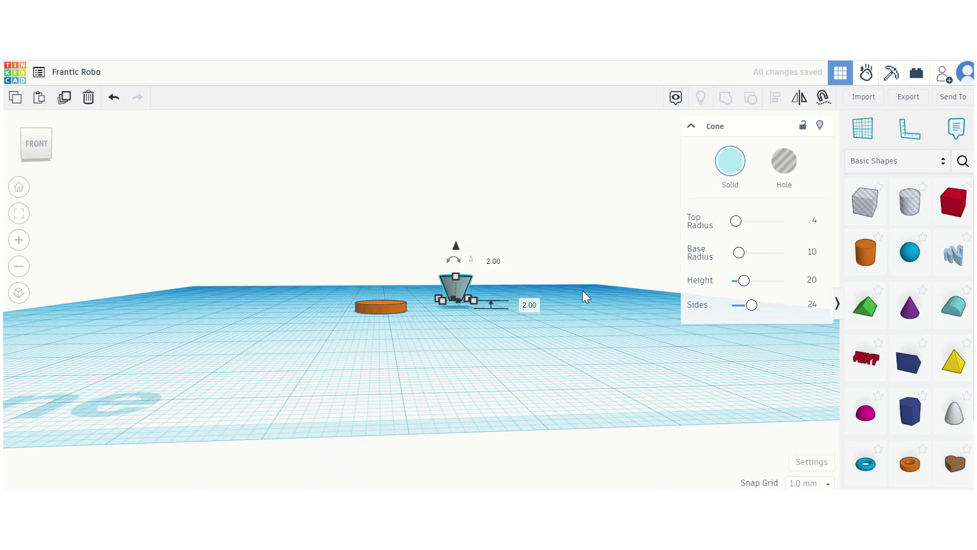
pyautogui.click(505, 365)
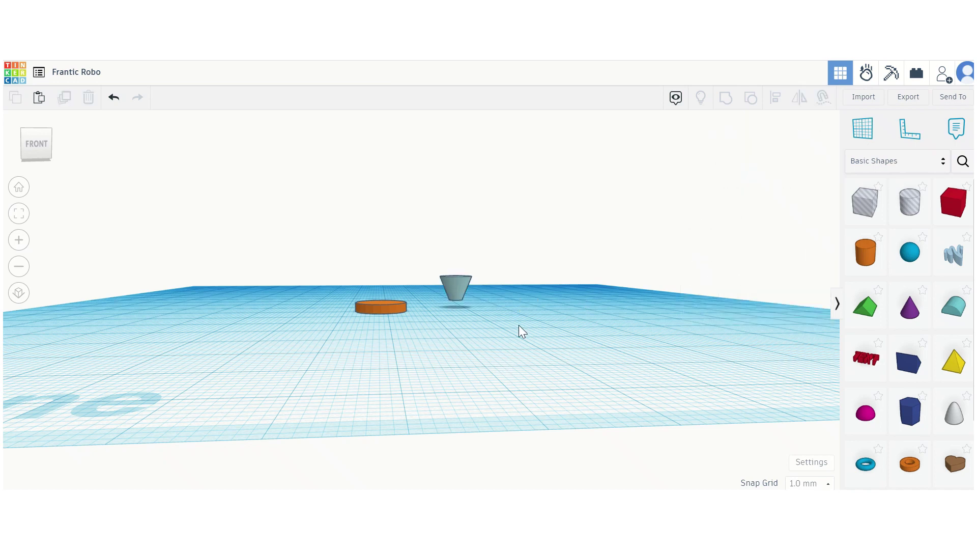
# Align the raised cone and the base cylinder on their centres in both horizontal directions in the top view.
pyautogui.click(41, 149)
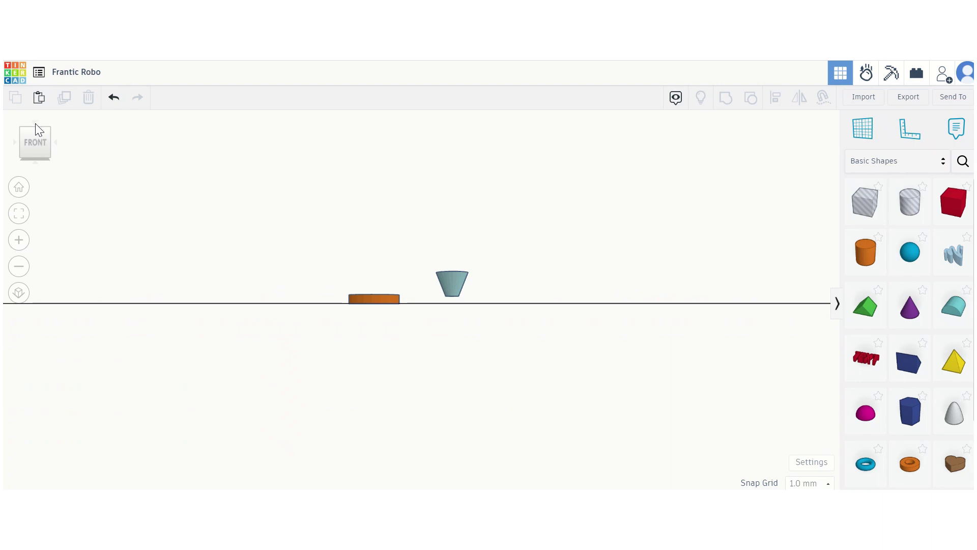
pyautogui.click(37, 128)
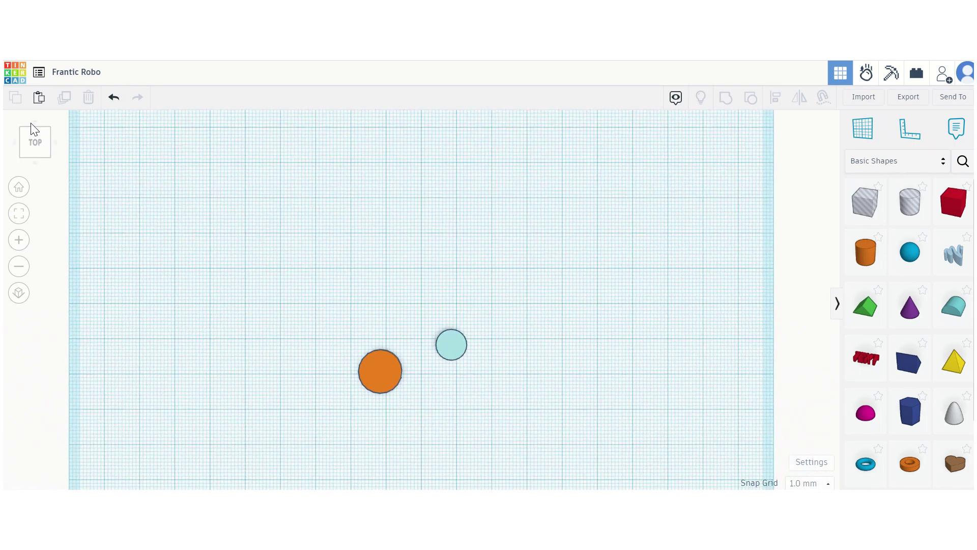
pyautogui.moveTo(297, 281); pyautogui.dragTo(495, 410)
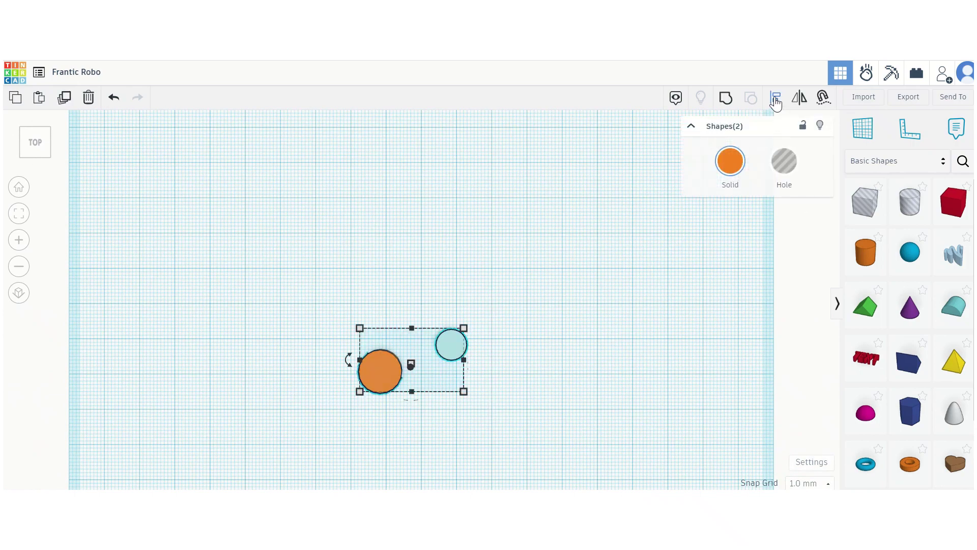
pyautogui.click(775, 98)
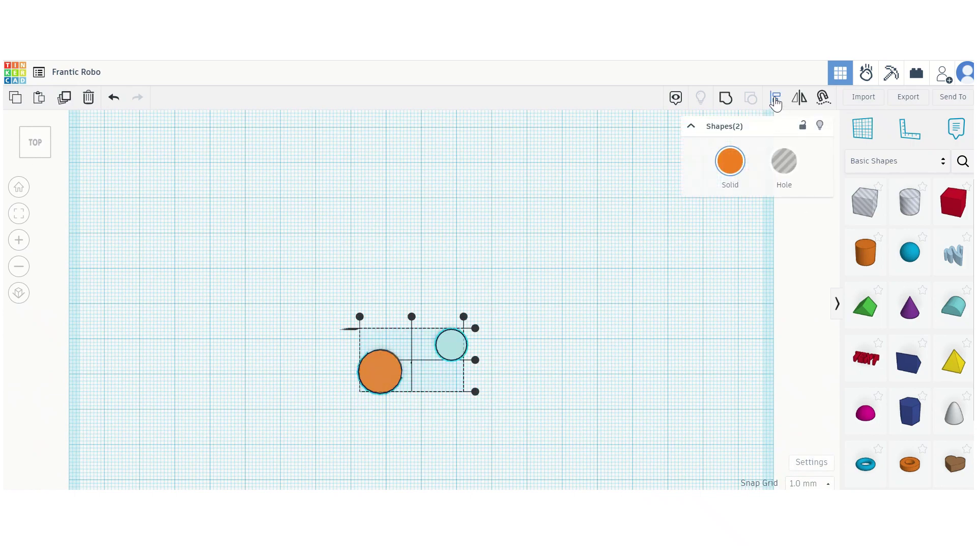
pyautogui.click(475, 360)
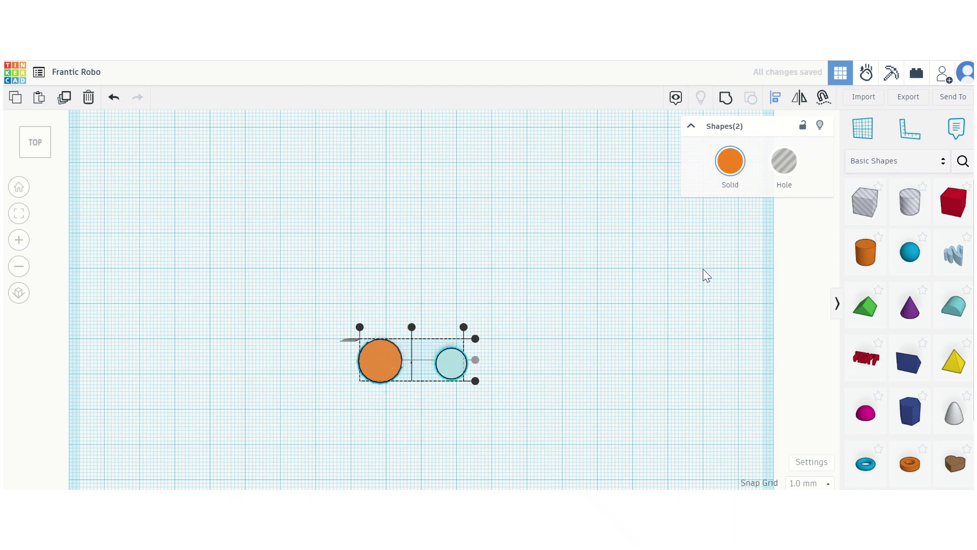
pyautogui.click(412, 327)
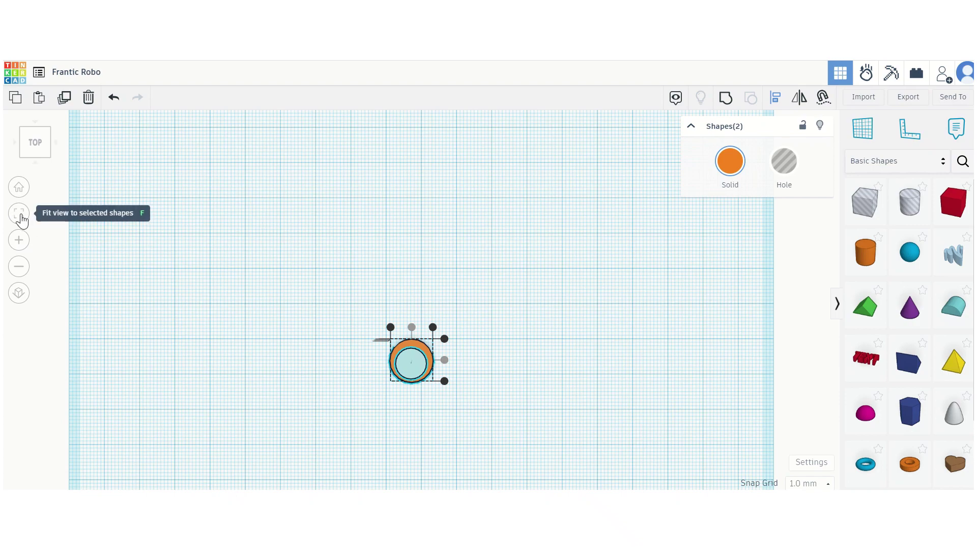
pyautogui.click(21, 220)
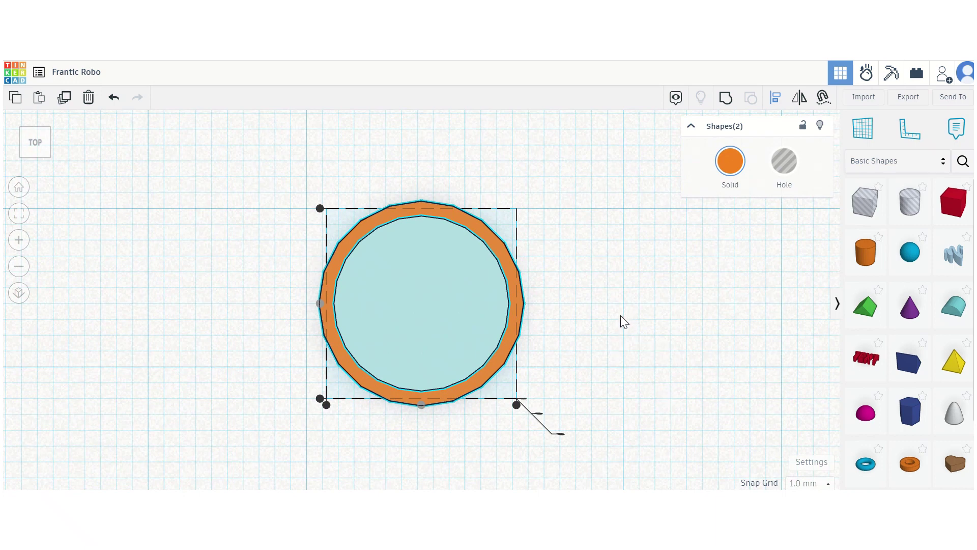
pyautogui.click(603, 321)
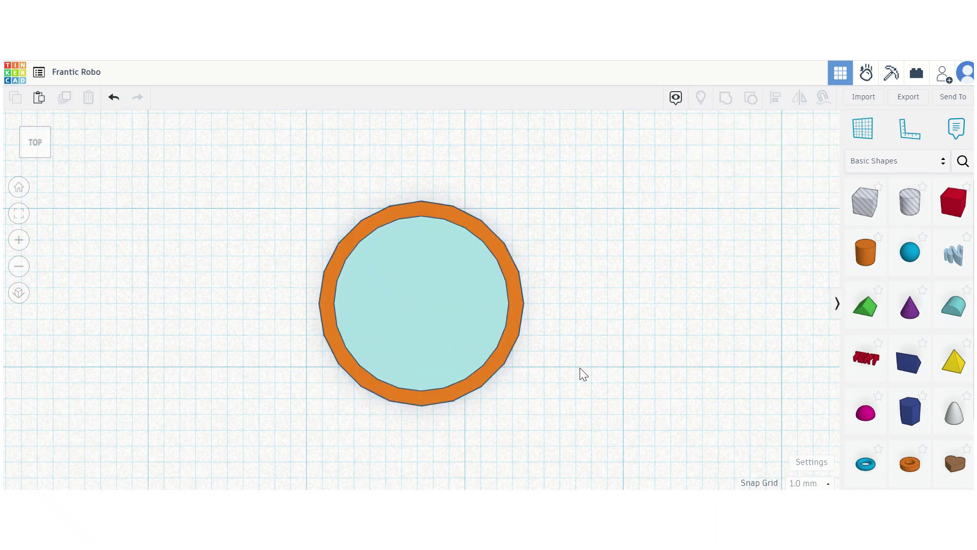
# Group the cone and base cylinder into one shape, and slide it about 7.25 mm sideways on the workplane.
pyautogui.click(36, 164)
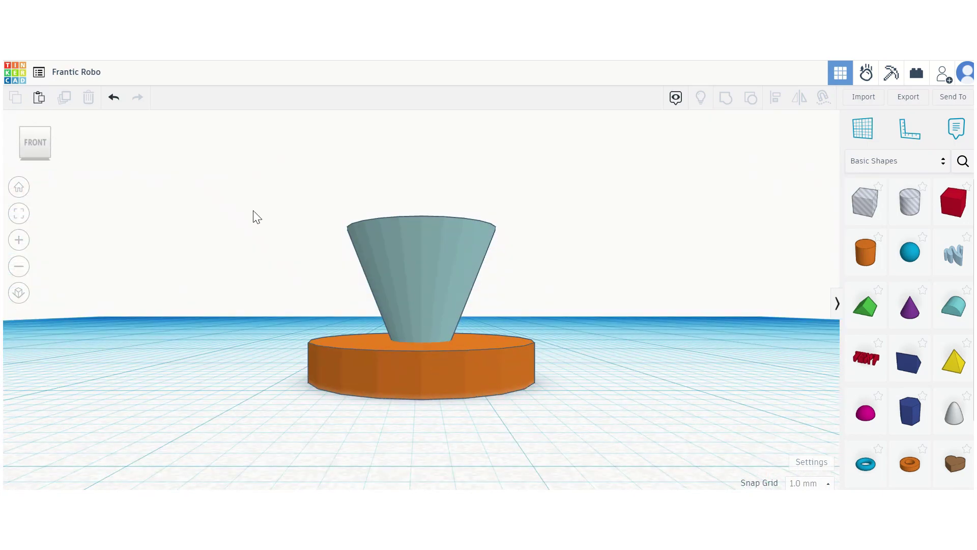
pyautogui.moveTo(242, 173); pyautogui.dragTo(581, 440)
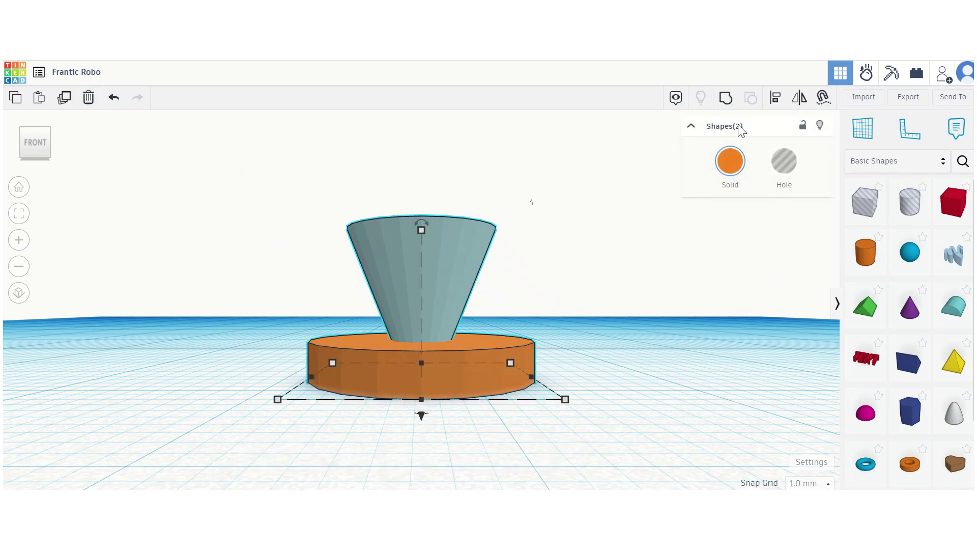
pyautogui.click(726, 100)
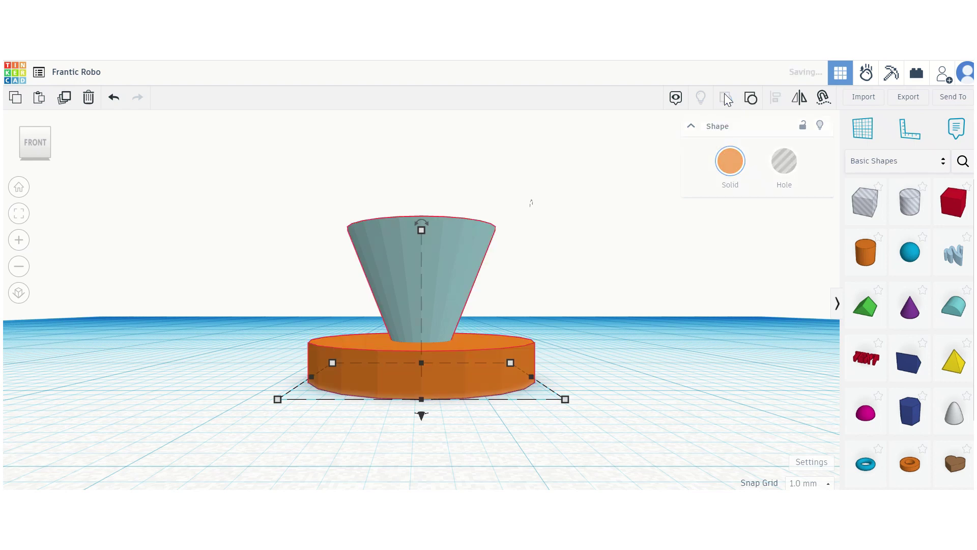
pyautogui.click(660, 386)
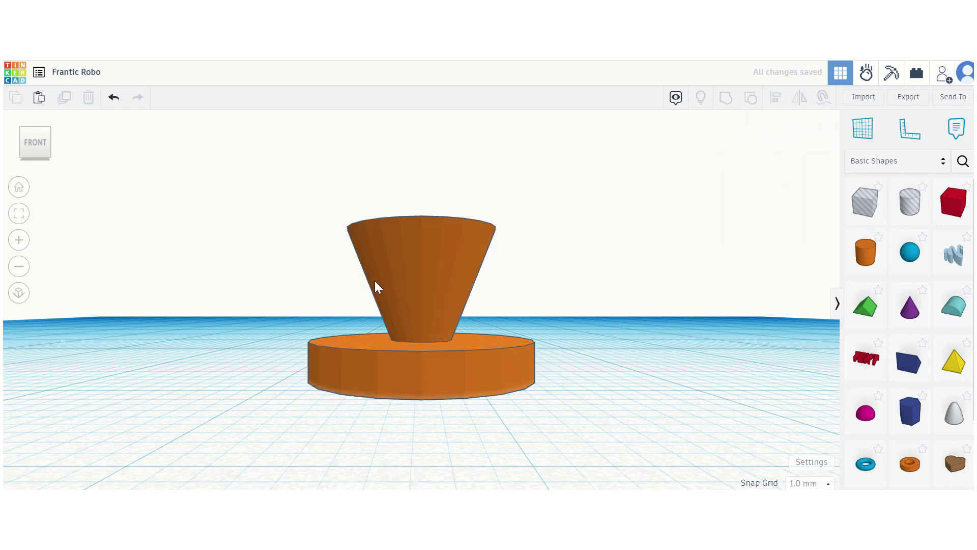
pyautogui.moveTo(375, 283); pyautogui.dragTo(251, 316)
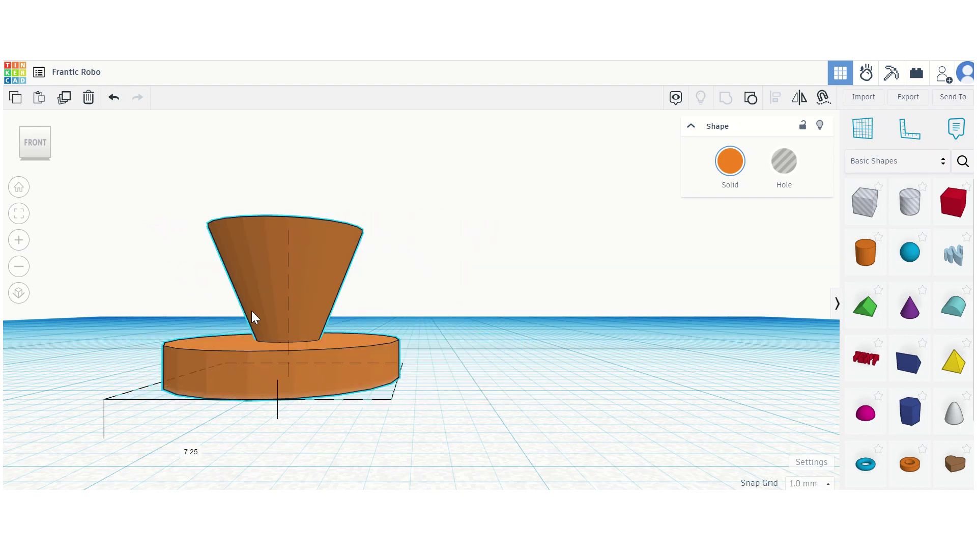
pyautogui.click(527, 372)
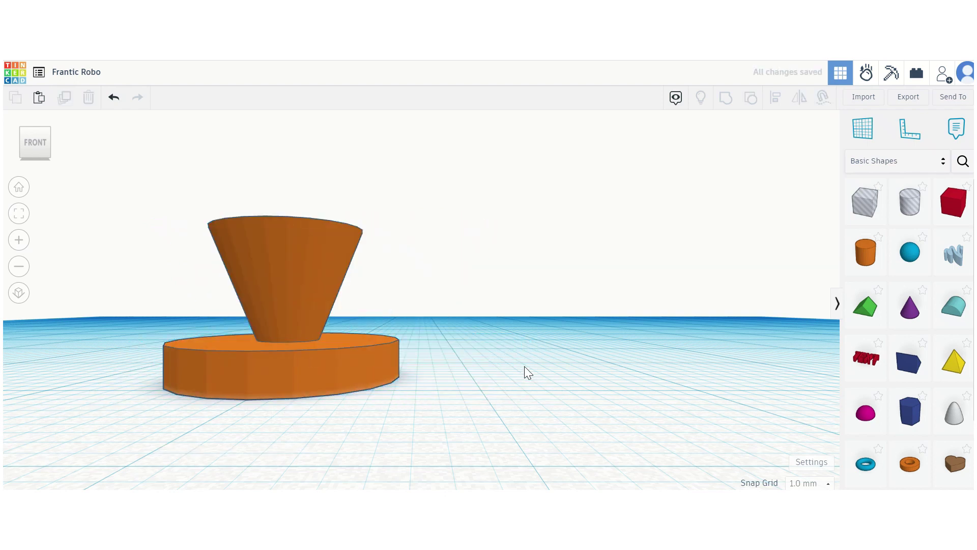